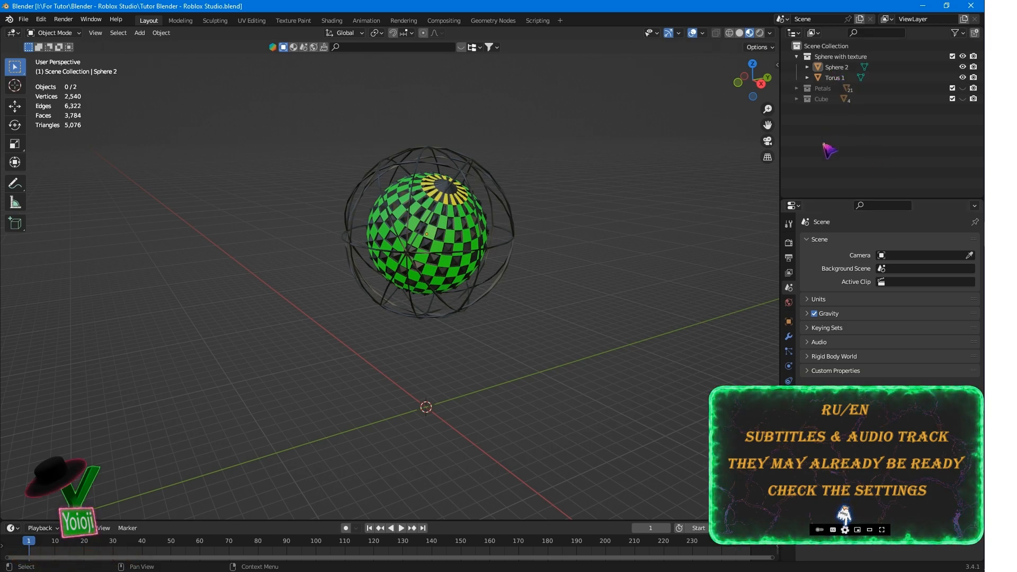
Step: Export Sphere 2 and Torus 1 as a Wavefront OBJ limited to the selection, named "Tutor Blender - Roblox Studio sphere.obj", in the For Video folder
click(837, 67)
shift+click(837, 78)
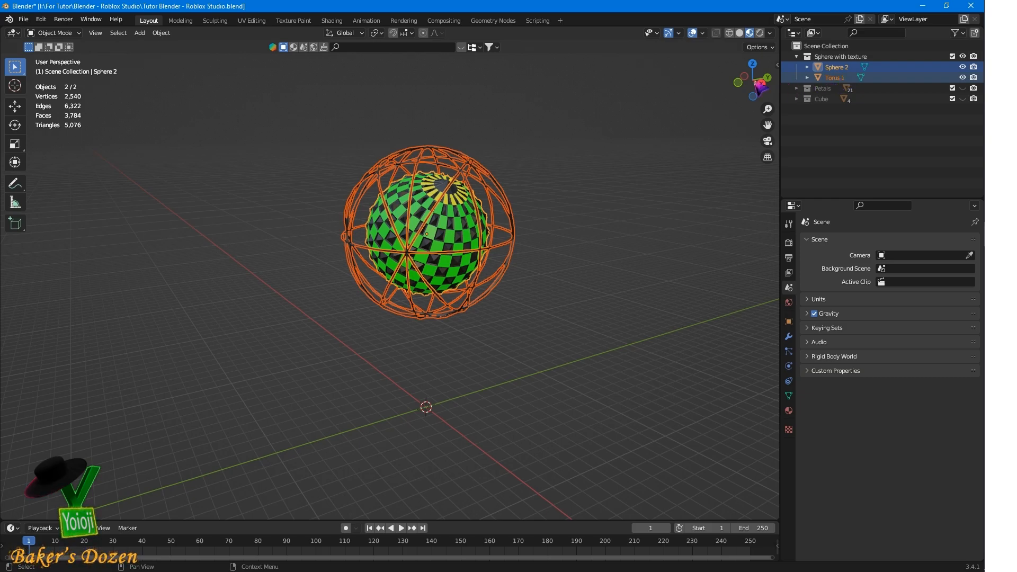
click(24, 20)
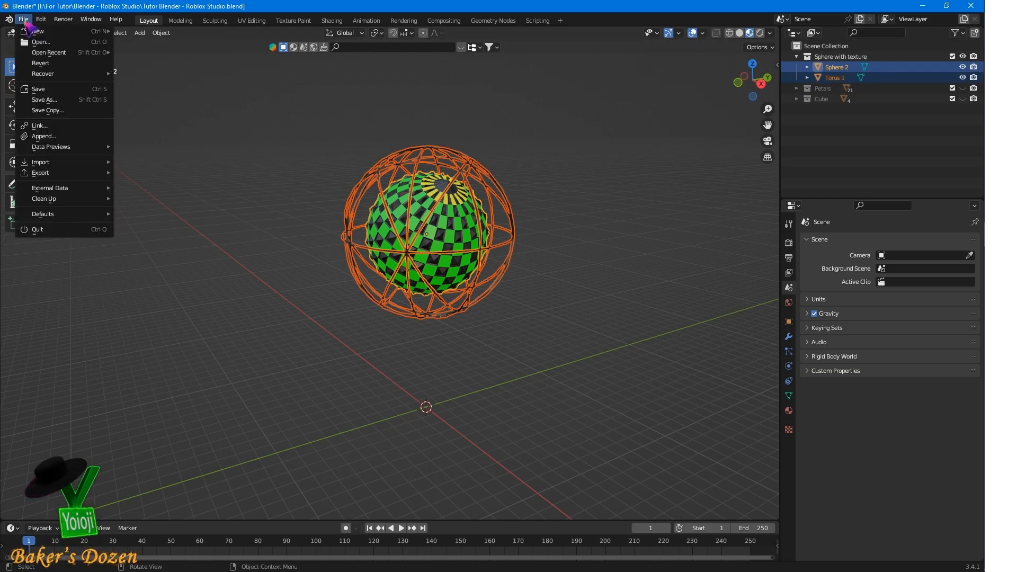
mouse_move(63, 174)
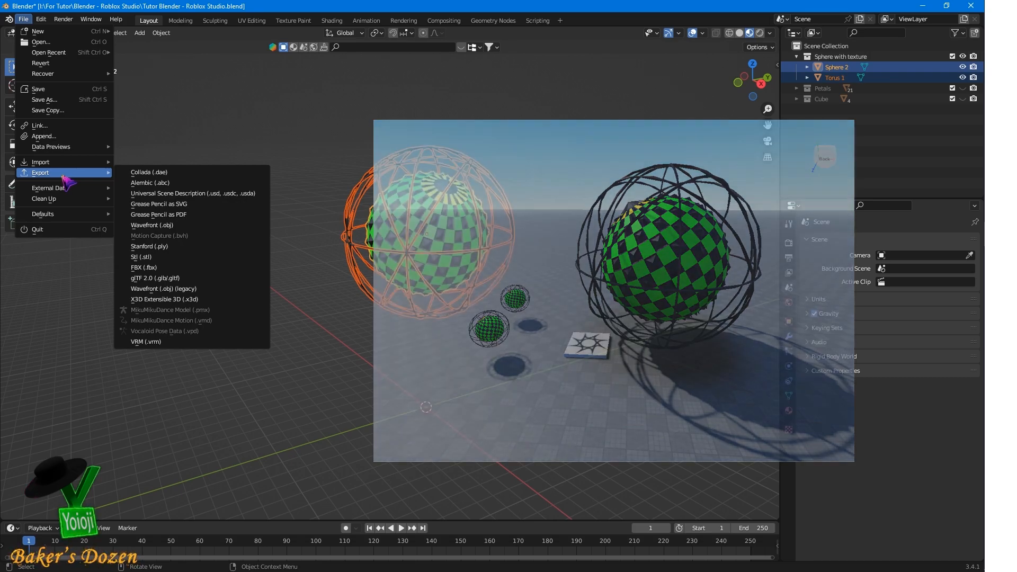
click(159, 226)
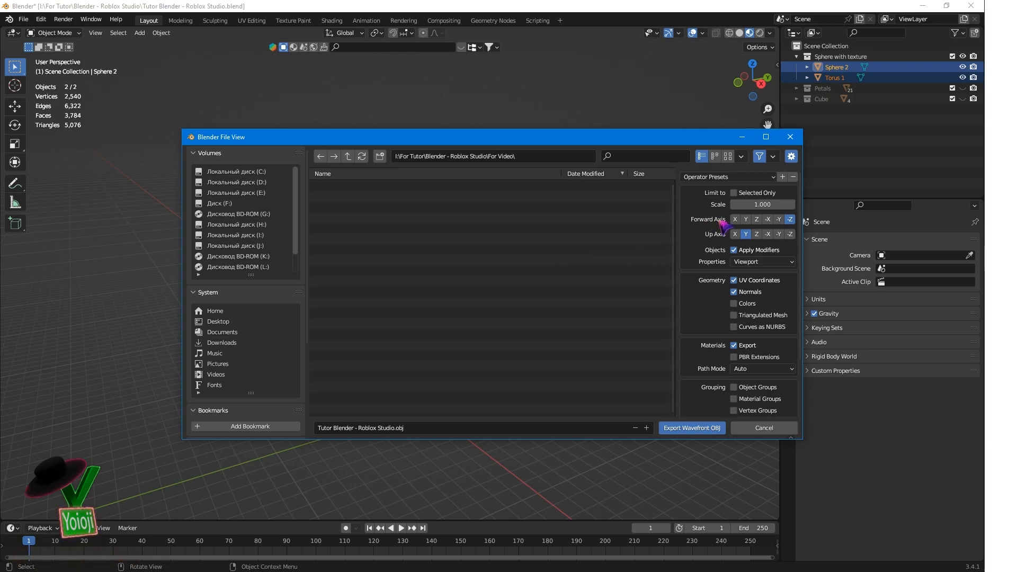
click(735, 194)
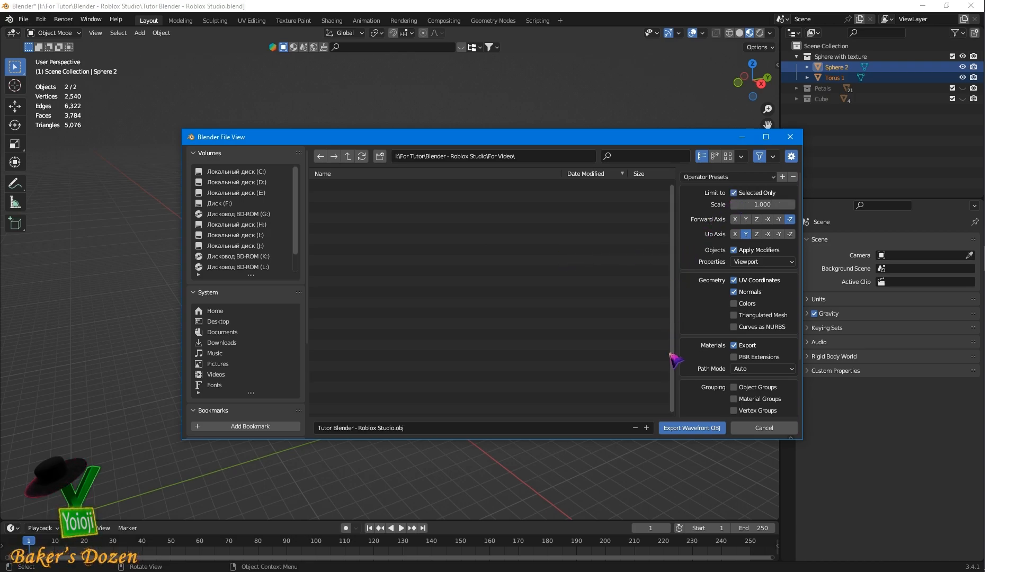
scroll(694, 358, down, 3)
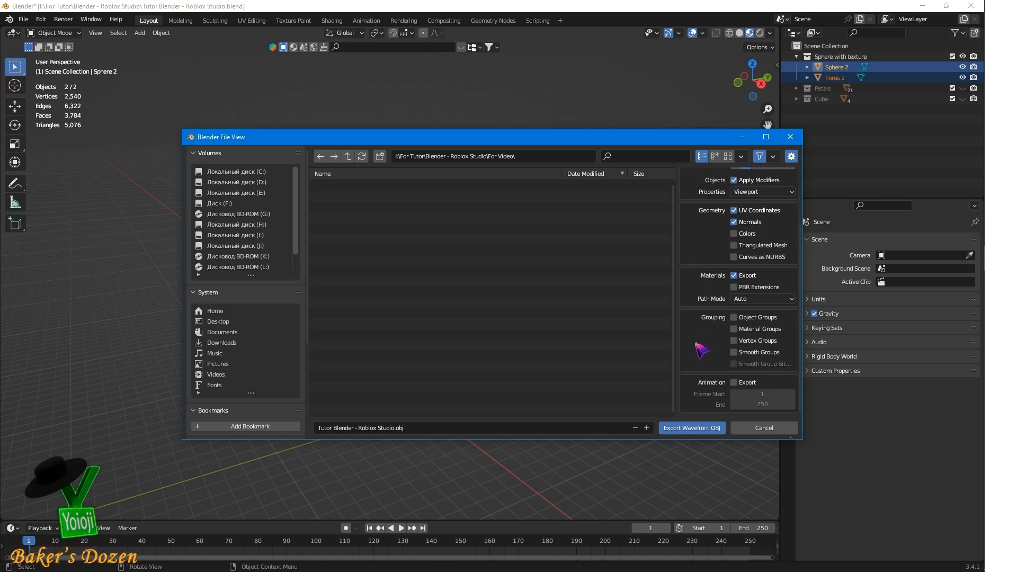
scroll(701, 351, up, 3)
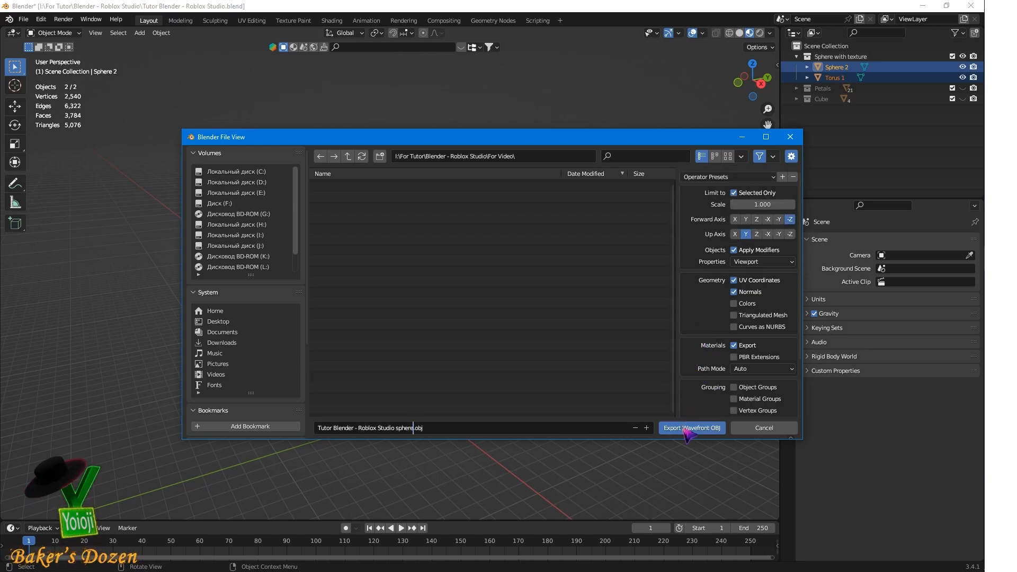
click(683, 429)
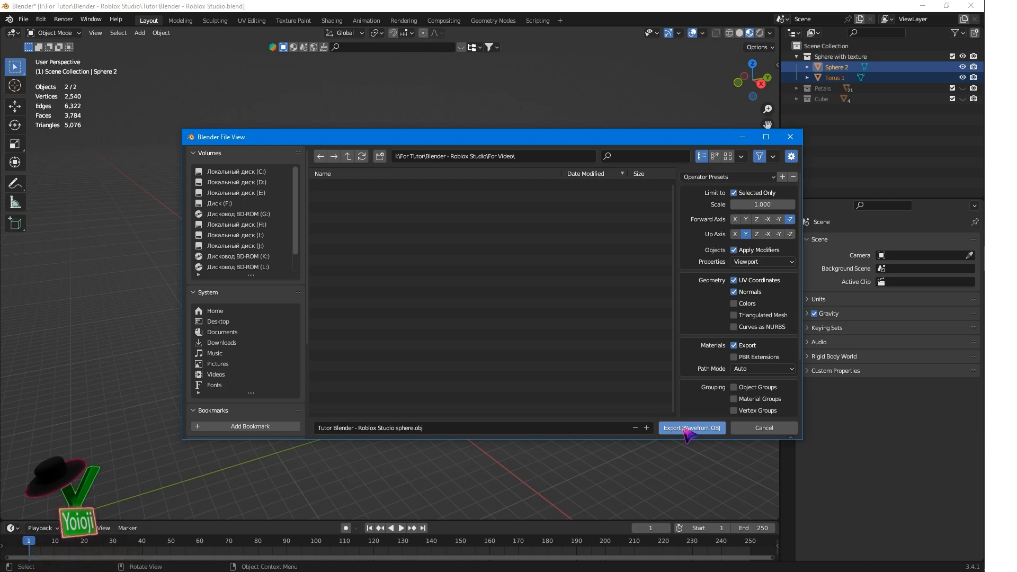
click(689, 428)
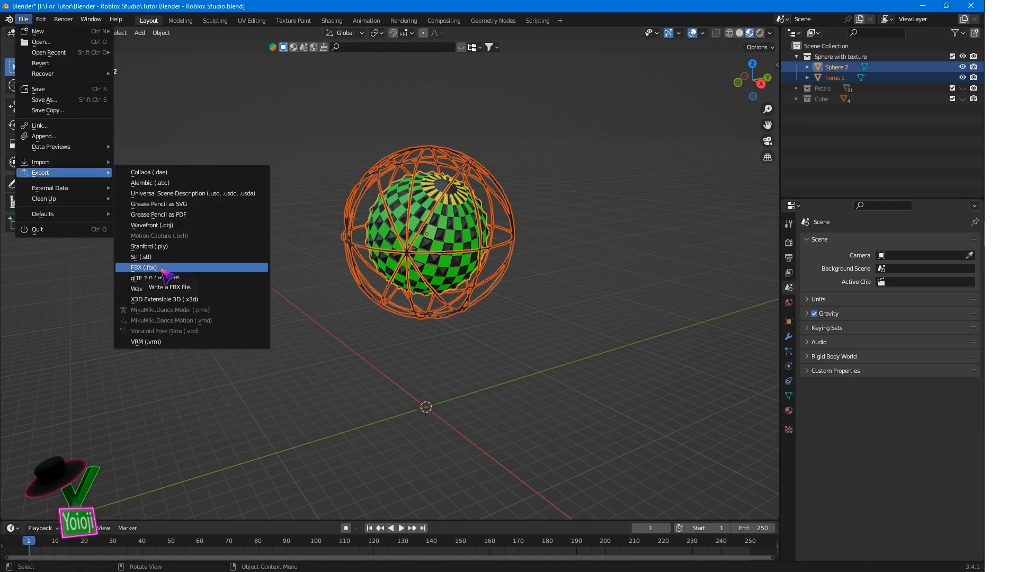
Step: Set up an FBX export limited to the selected objects with a scale of 0.01
click(165, 274)
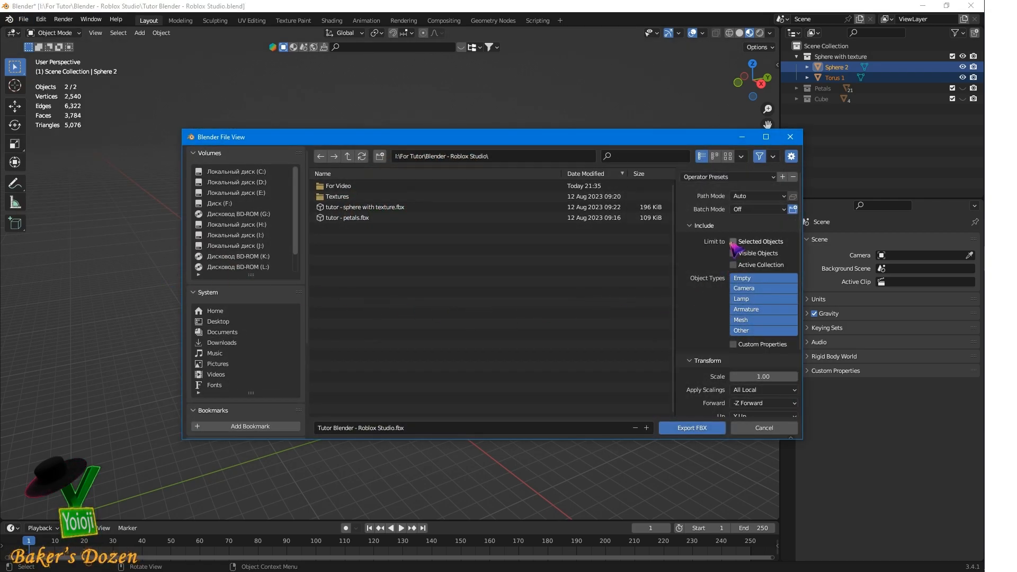
click(757, 378)
text(0.)
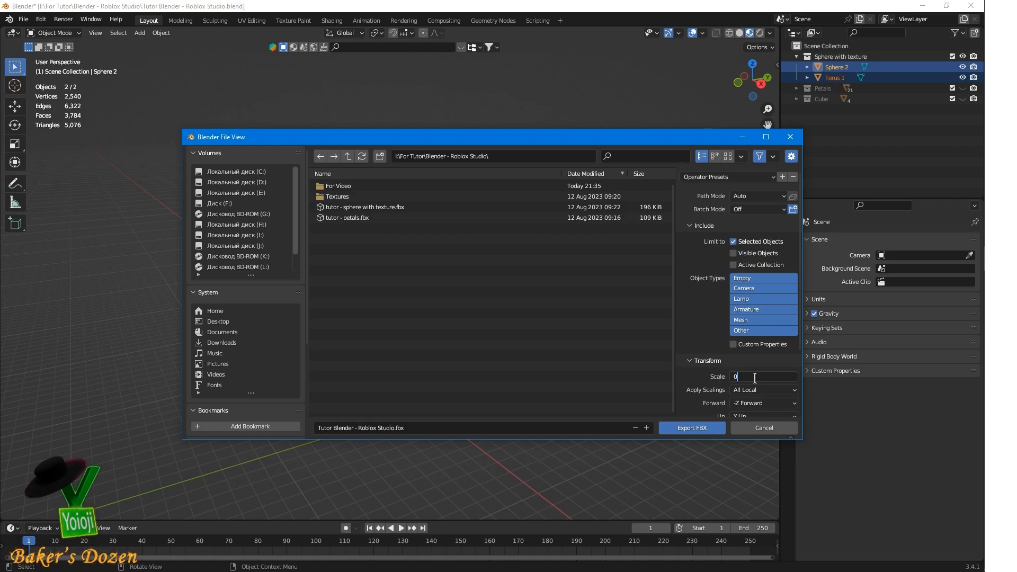
text(01)
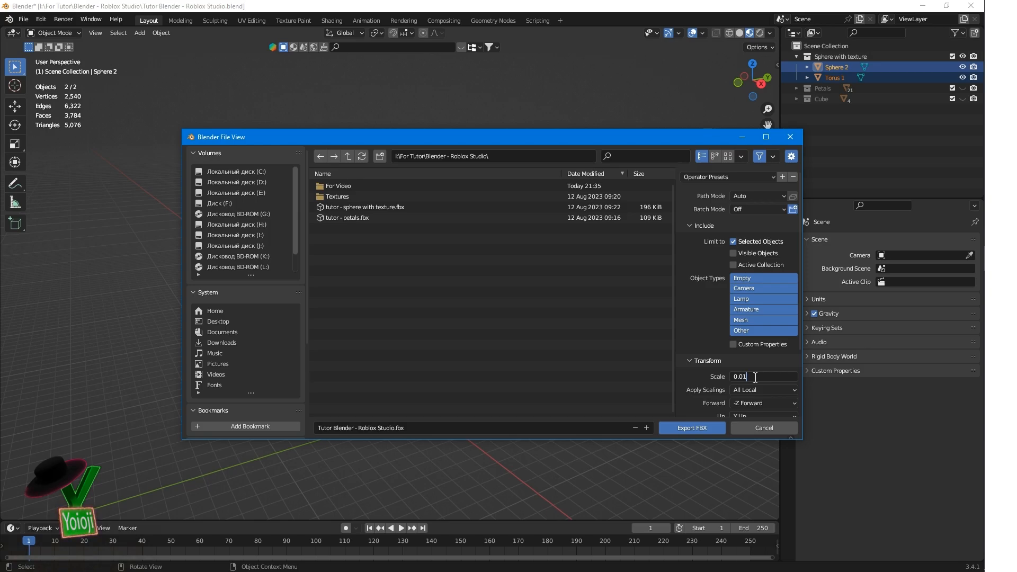
key(Return)
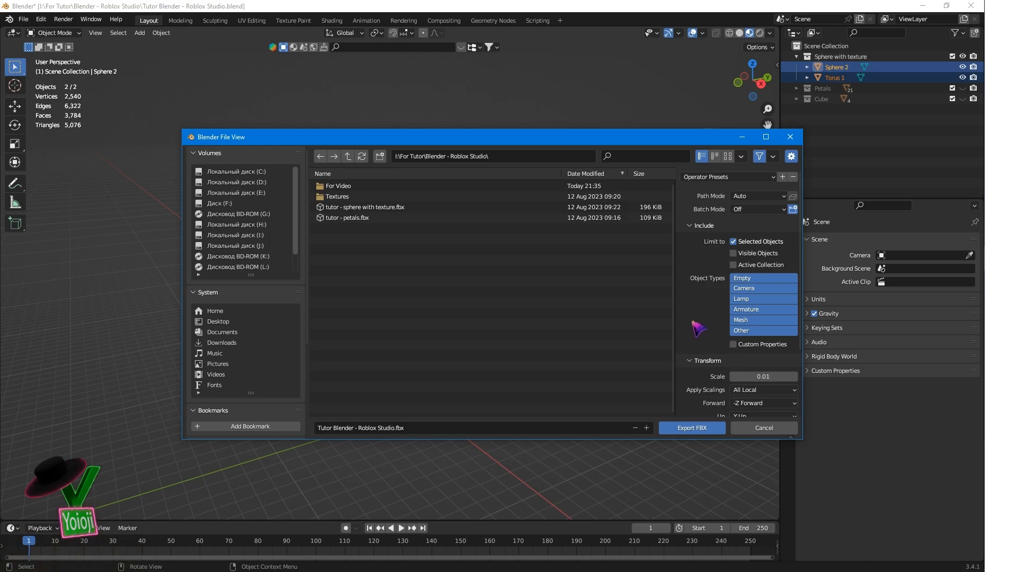
Step: Export the FBX file as "Tutor Blender - Roblox Studio sphere.fbx" into the For Video folder
scroll(697, 309, down, 1)
scroll(697, 308, down, 3)
scroll(695, 308, up, 4)
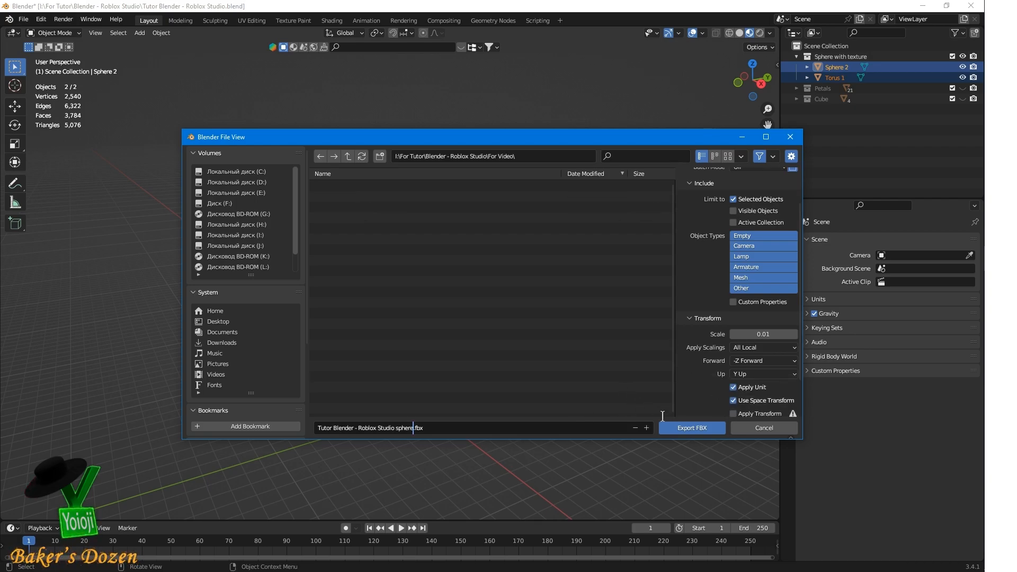
click(688, 427)
click(689, 429)
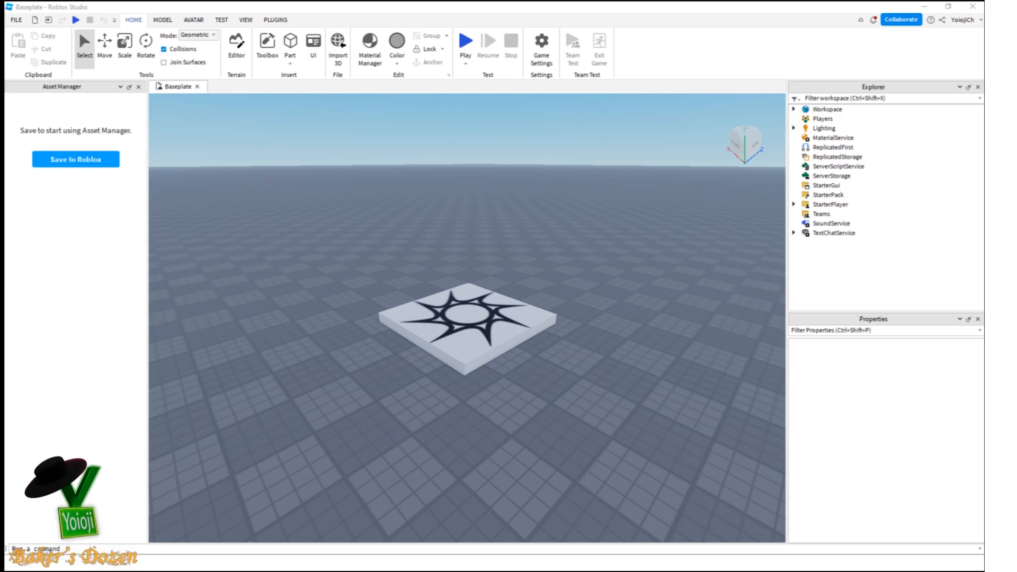
right_click(615, 346)
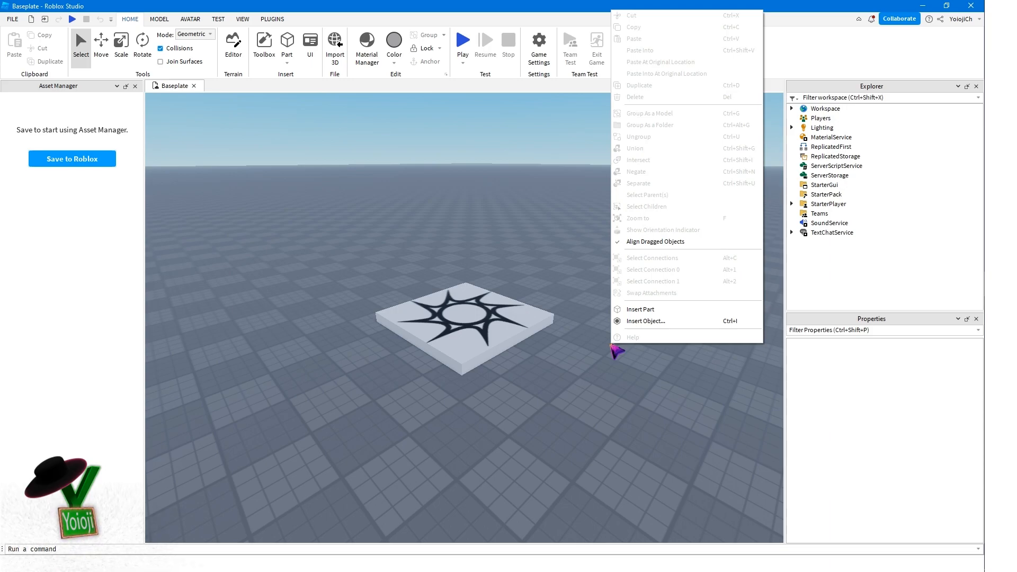
click(563, 407)
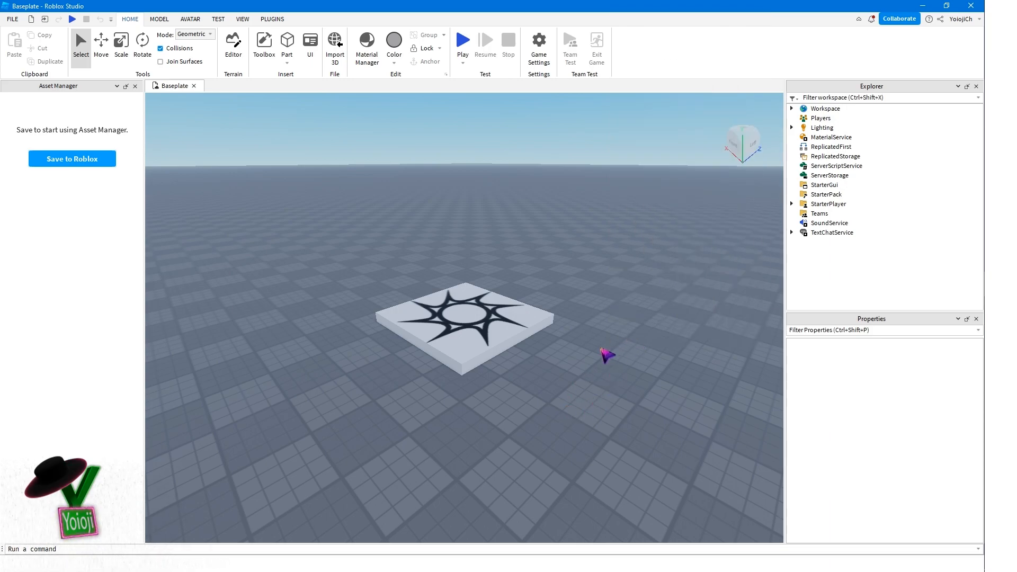
right_click(602, 348)
key(ctrl+i)
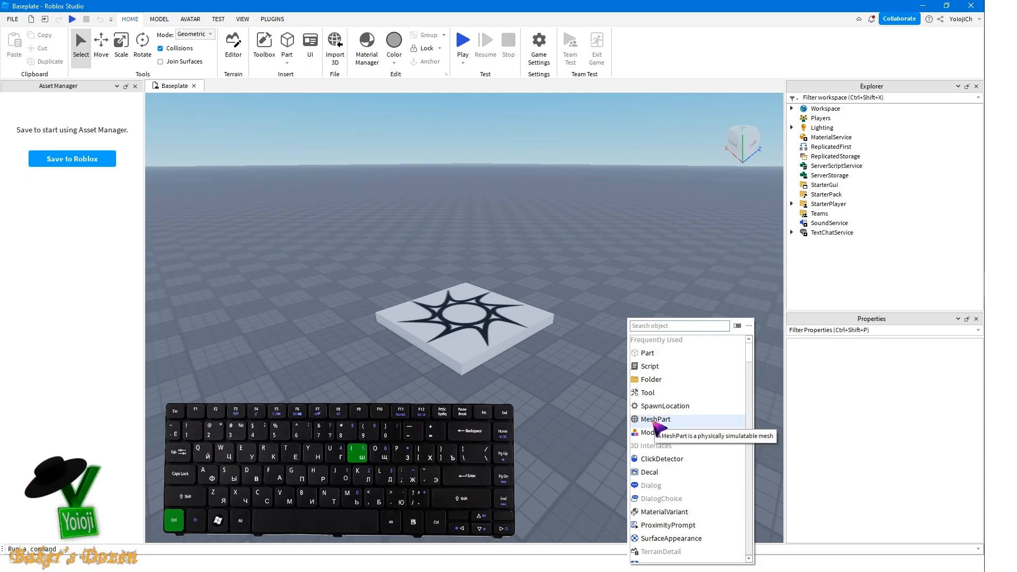
click(603, 372)
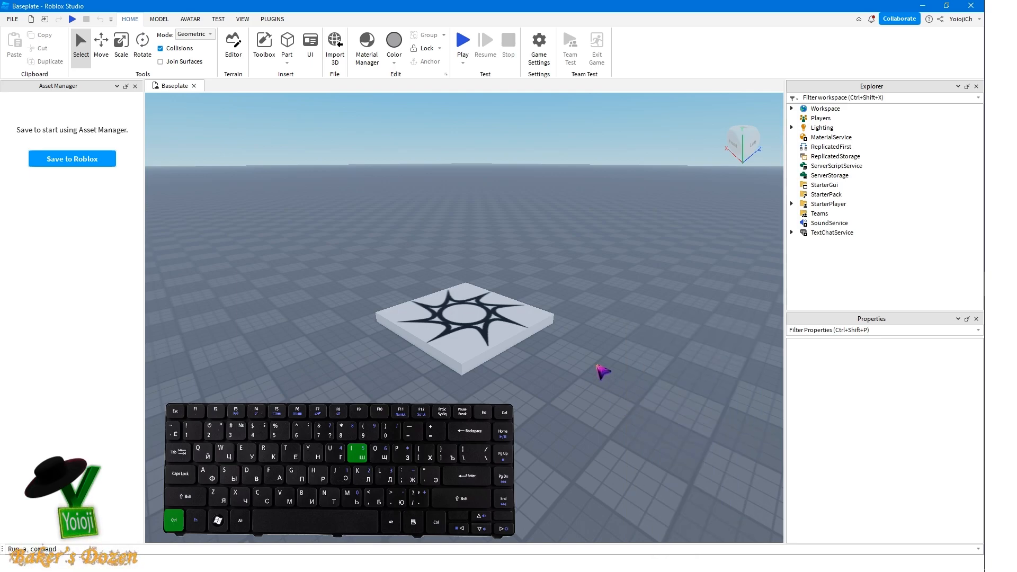
Step: In Roblox Studio, insert a MeshPart and move it off the spawn platform onto the baseplate beside it
key(ctrl+i)
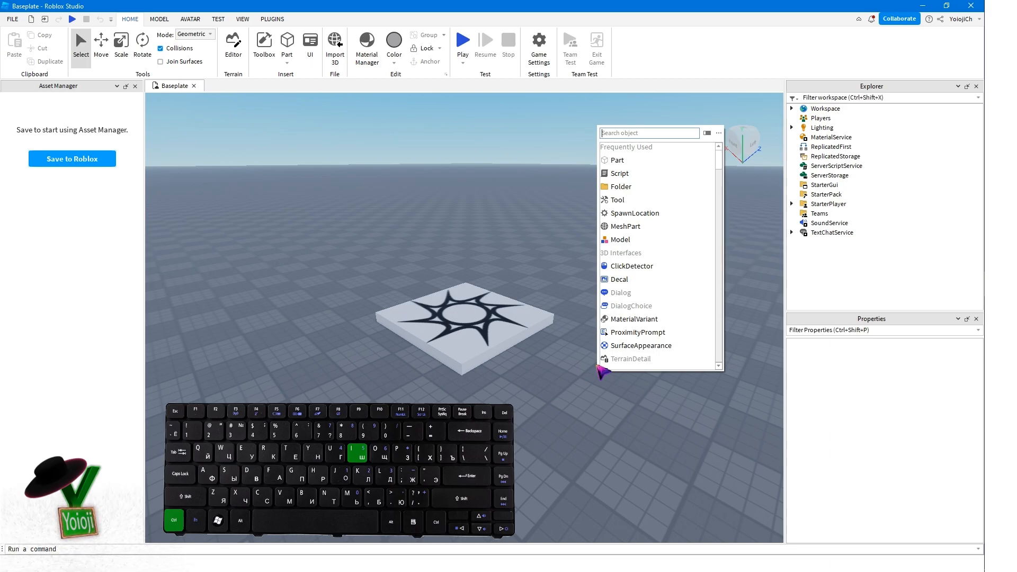
click(638, 228)
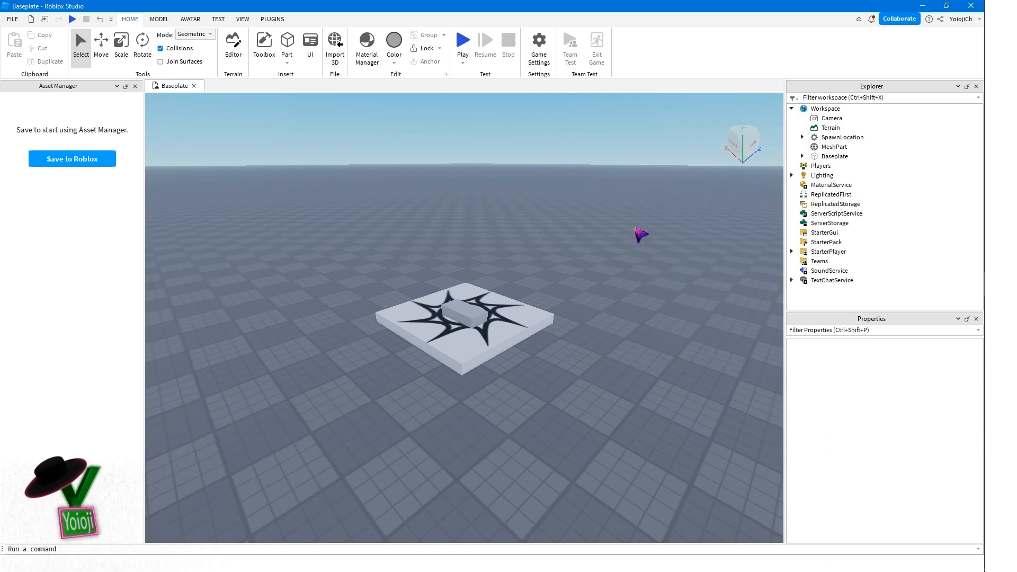
click(474, 317)
drag(474, 317, 657, 366)
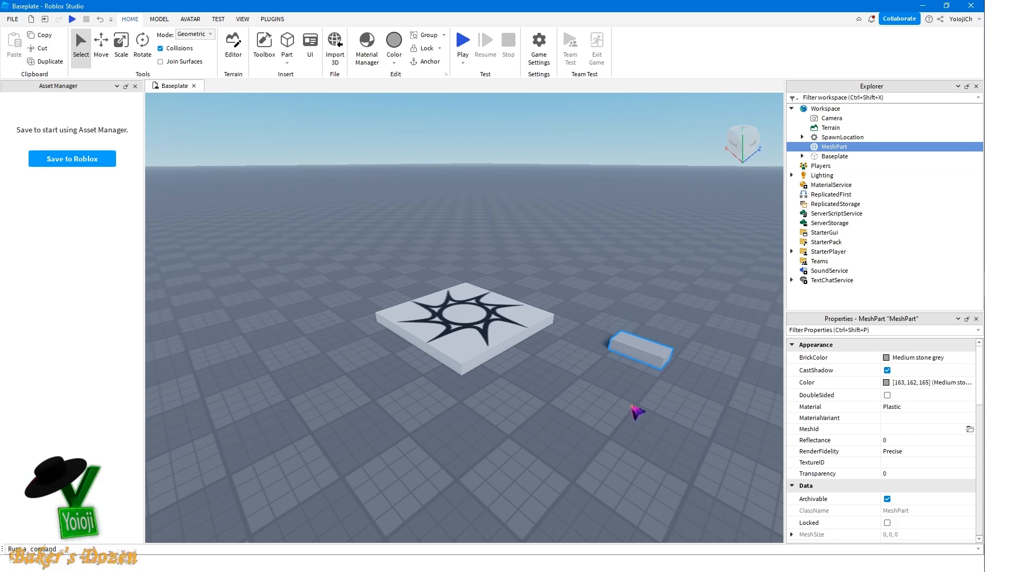
click(570, 399)
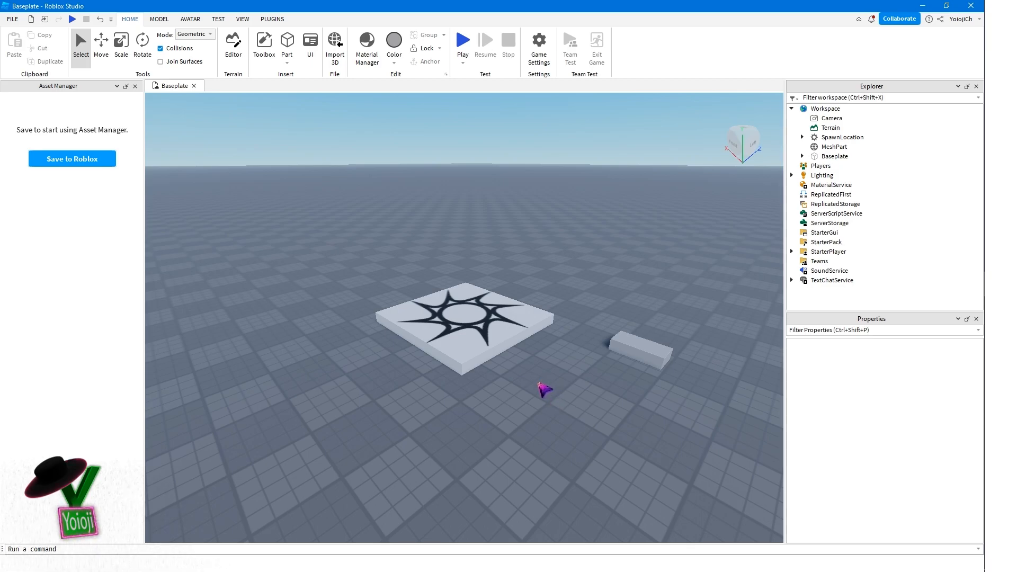
Step: Insert a second MeshPart directly under Workspace
click(829, 109)
click(852, 109)
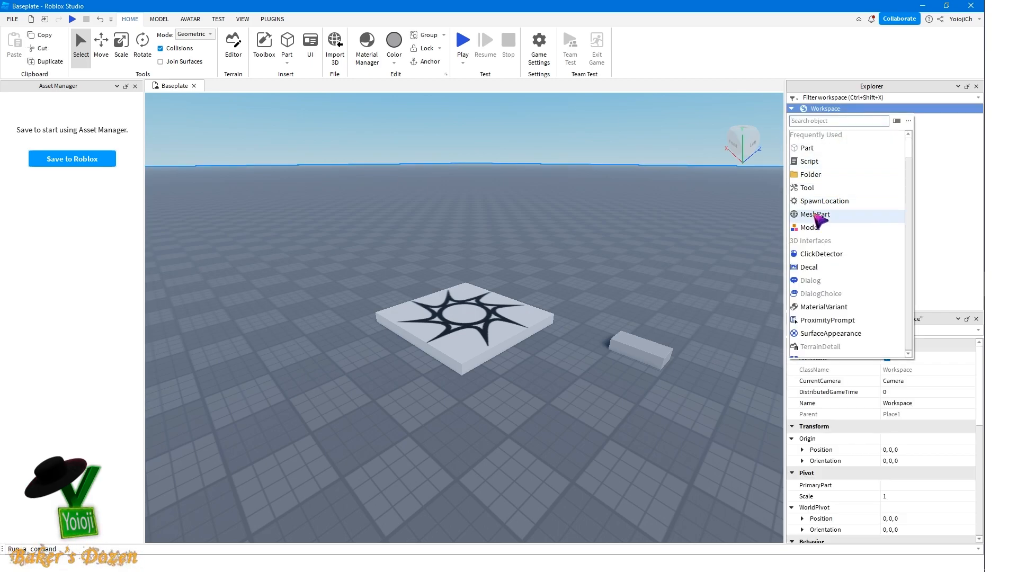
click(816, 214)
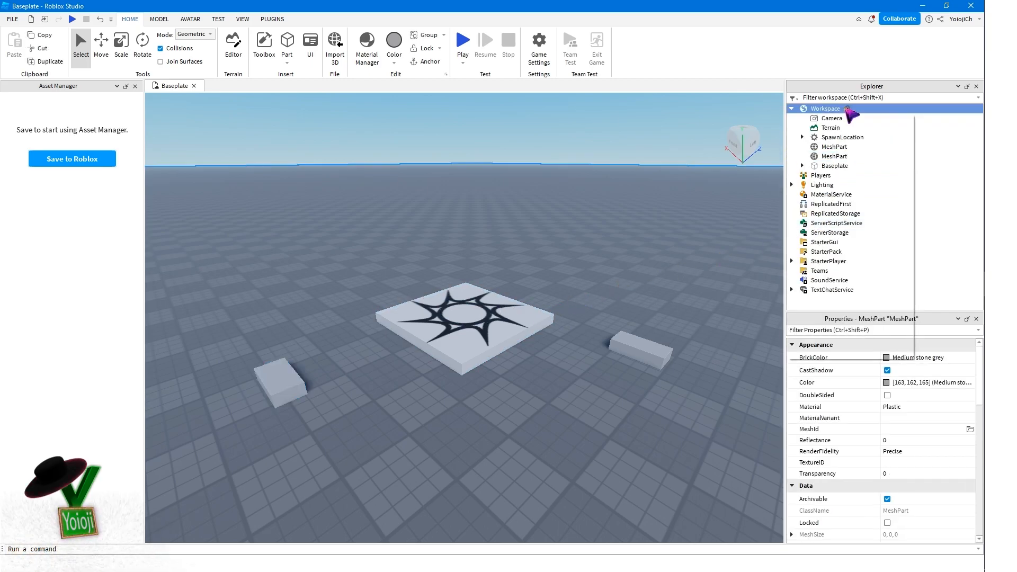
click(848, 109)
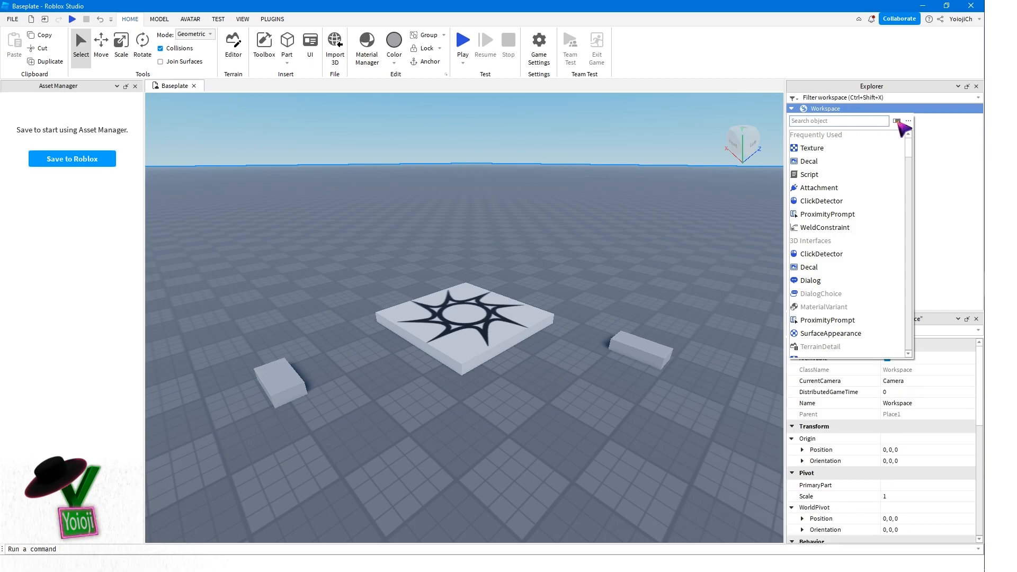
click(897, 121)
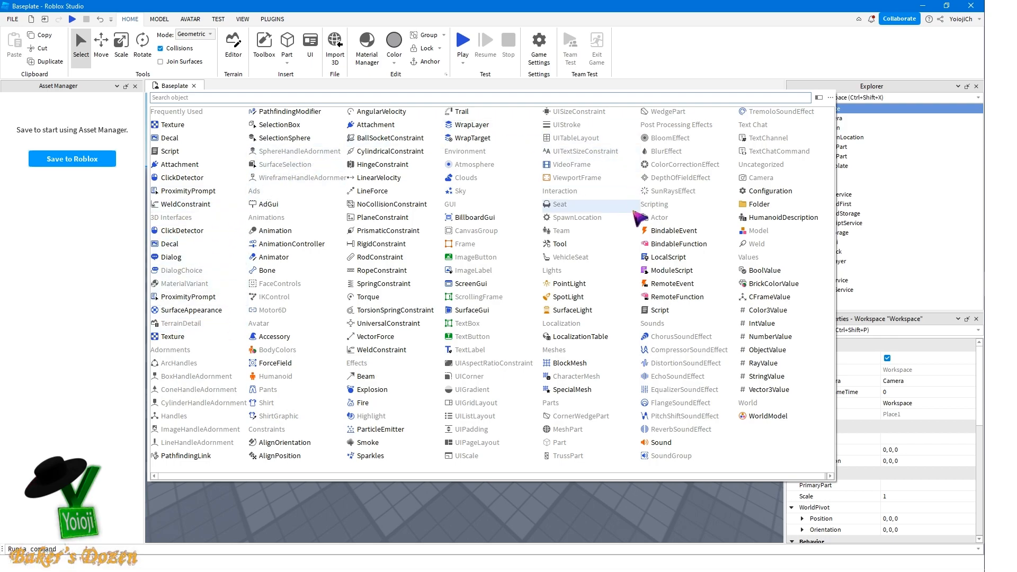
text(e)
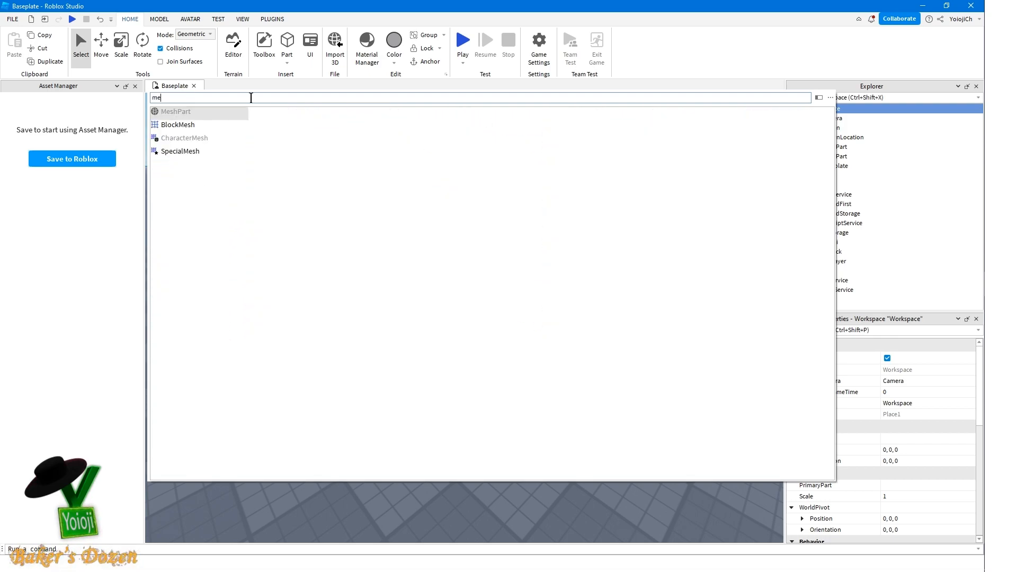
key(Escape)
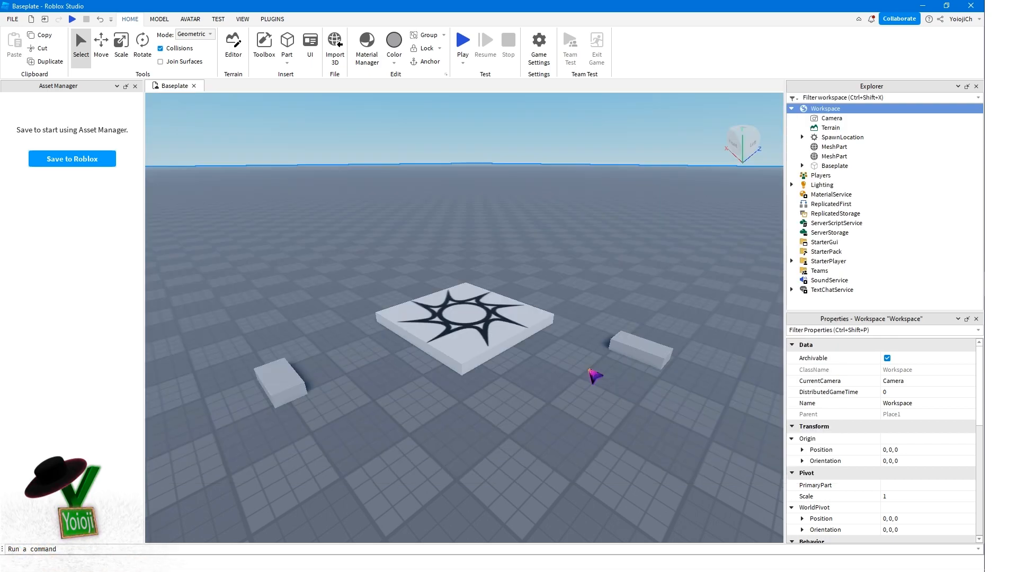
Step: Rename the first MeshPart under Workspace to OBJ and the second one to FBX
click(830, 146)
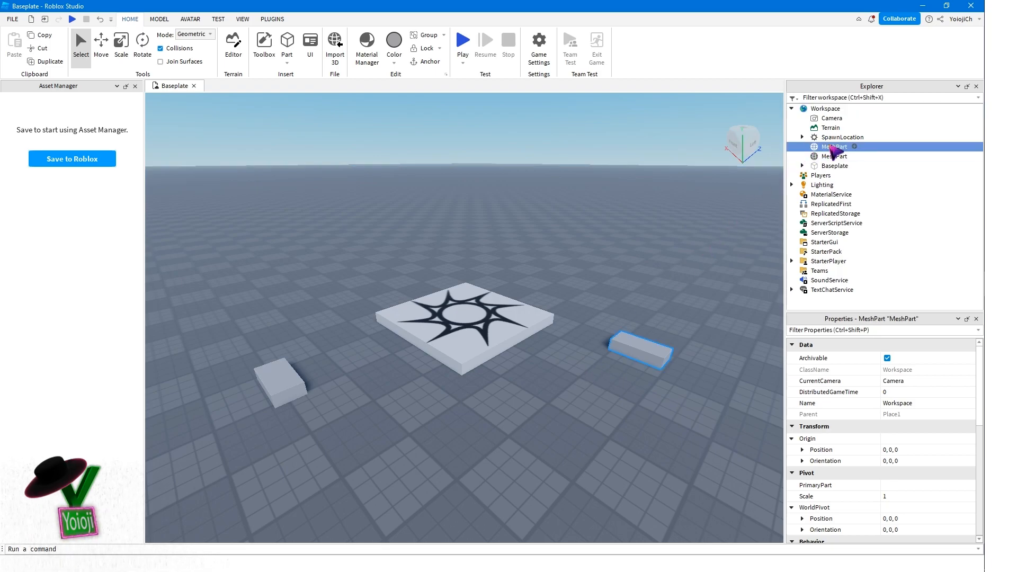
key(F2)
text(OBJ)
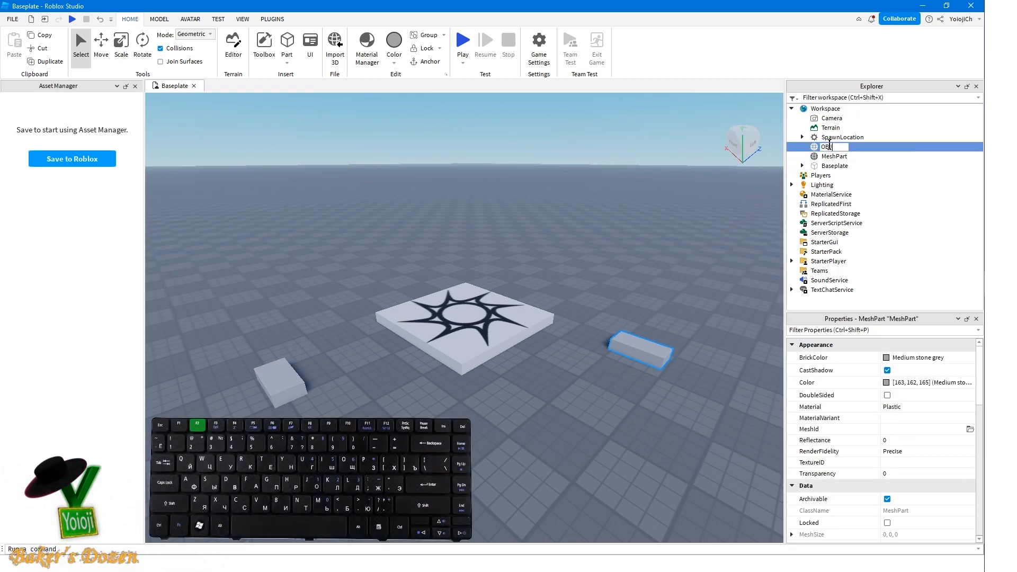
click(835, 156)
right_click(835, 156)
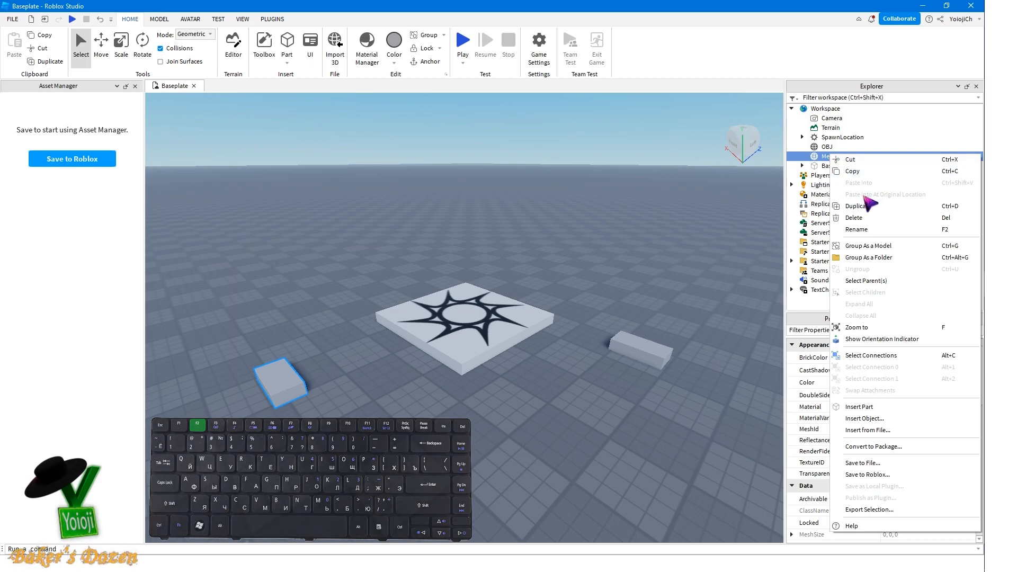
click(873, 234)
text(FBX)
key(Return)
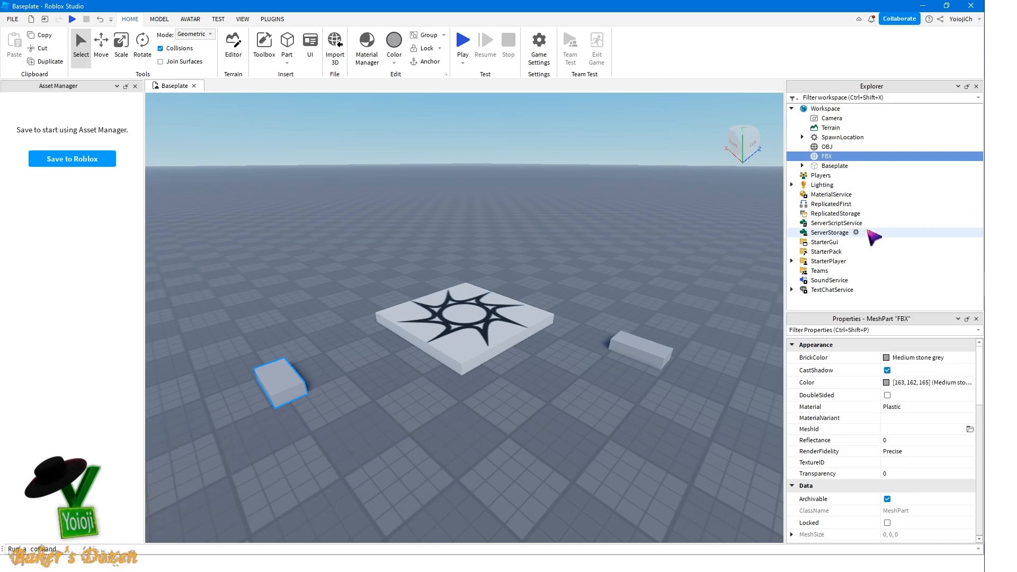
Step: Load Tutor Blender - Roblox Studio sphere.obj as the mesh of the OBJ MeshPart, without moving it to the file's location
click(831, 148)
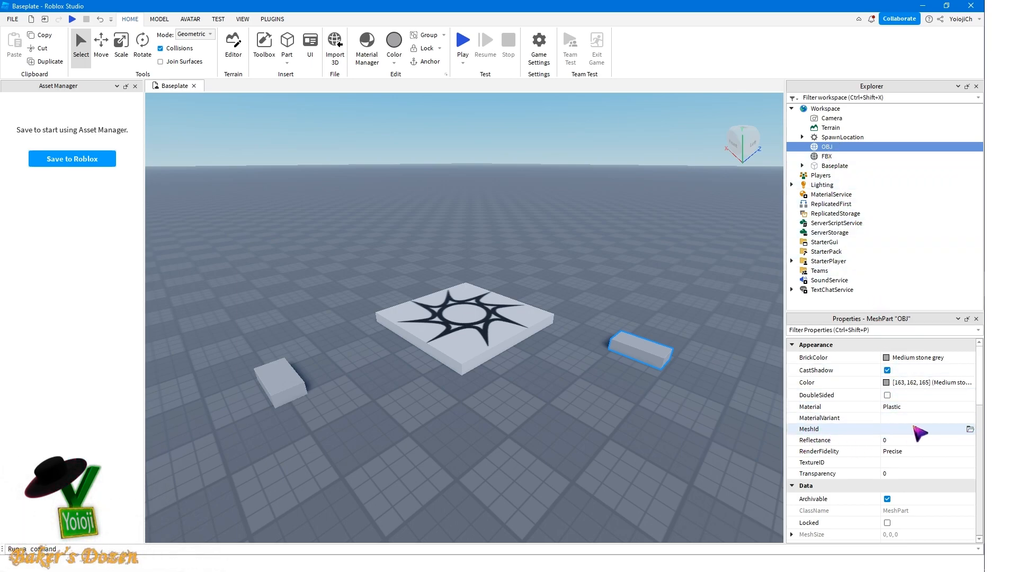
click(970, 430)
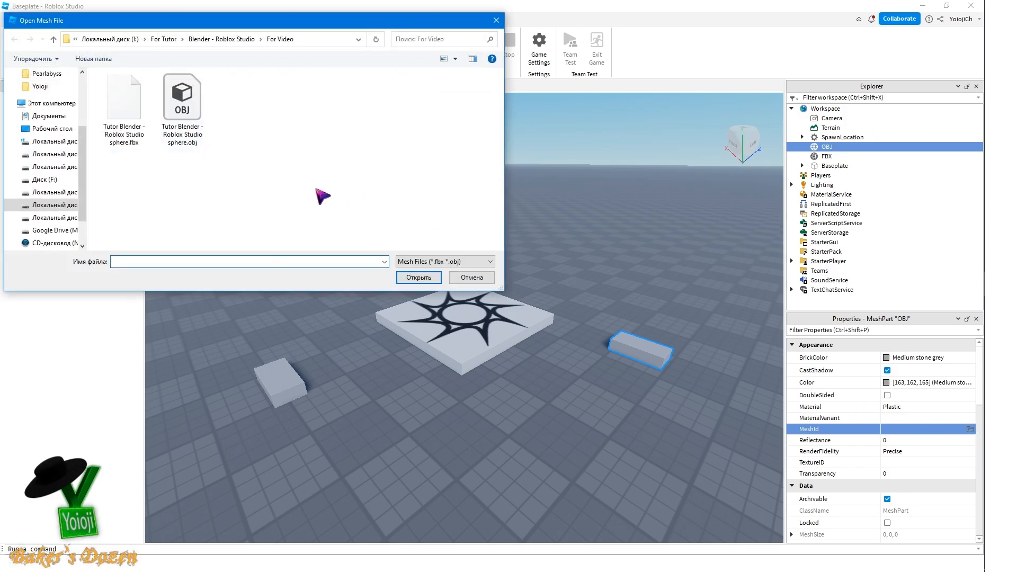
click(187, 104)
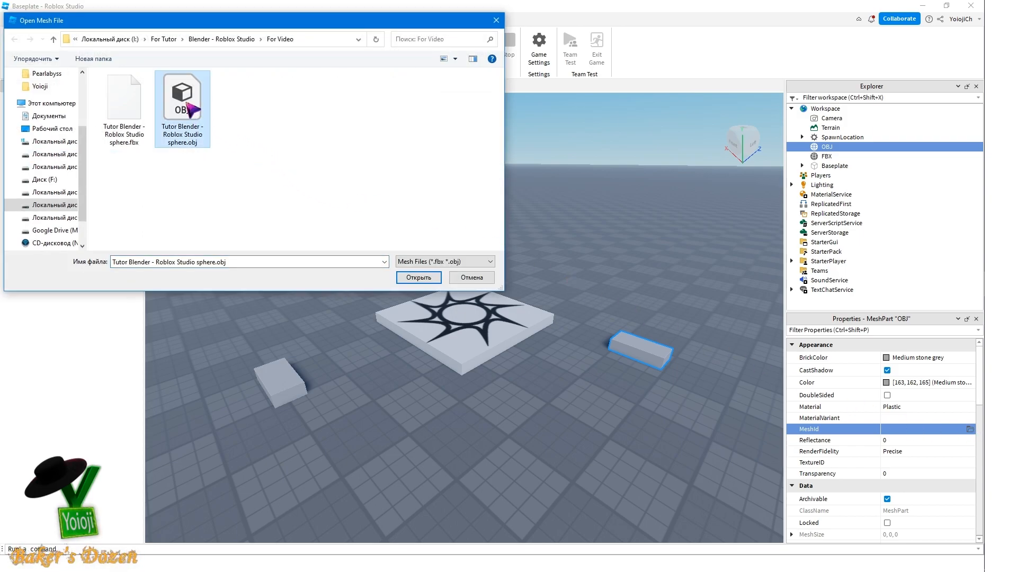
click(430, 279)
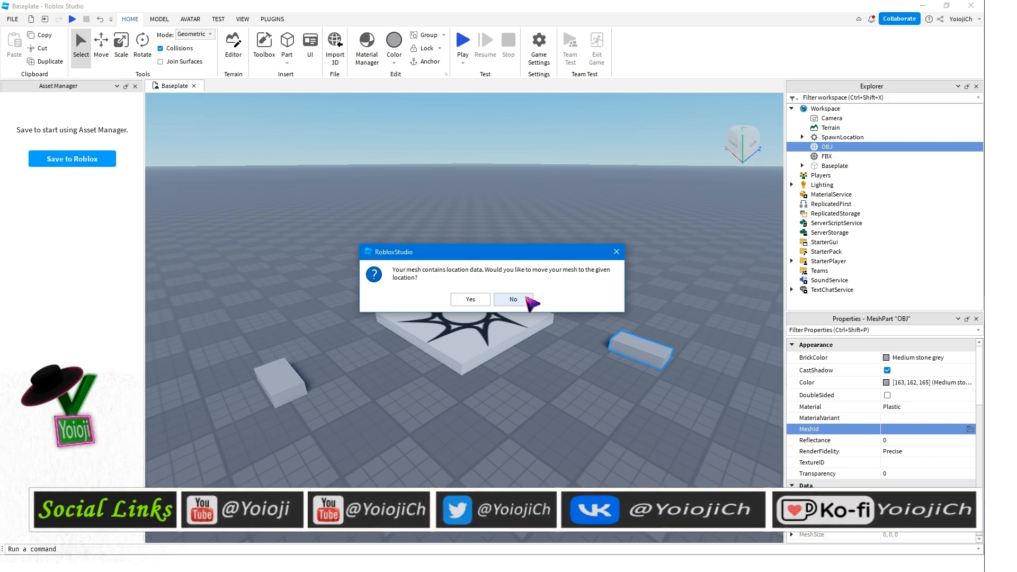
click(527, 298)
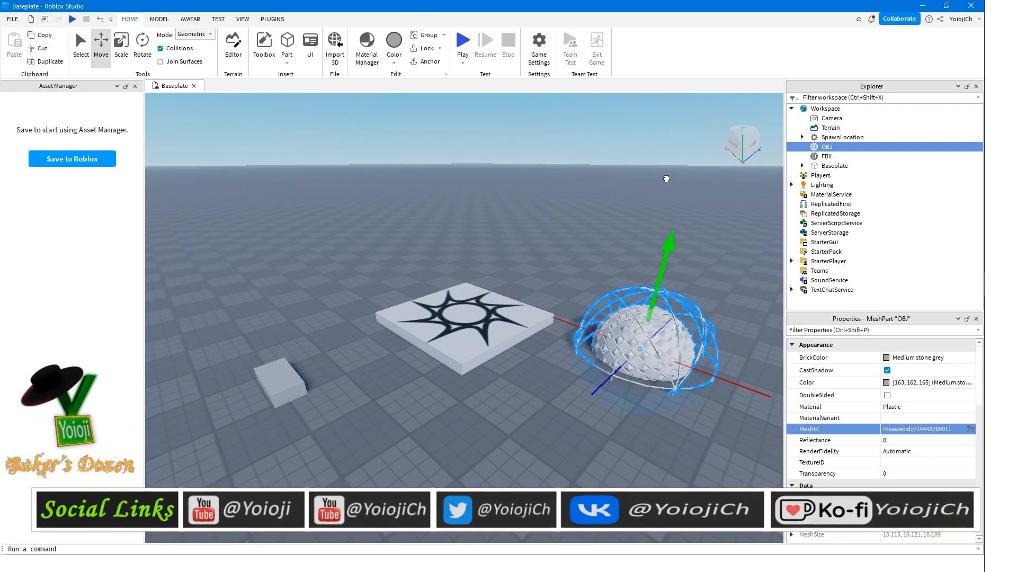
Step: Load Tutor Blender - Roblox Studio sphere.fbx as the mesh of the FBX MeshPart
click(827, 156)
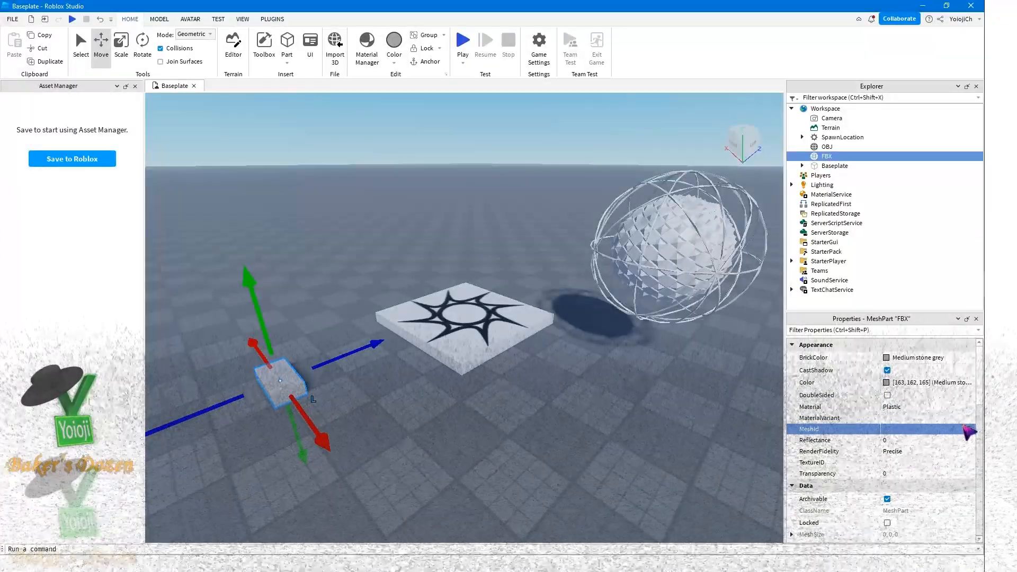
click(970, 429)
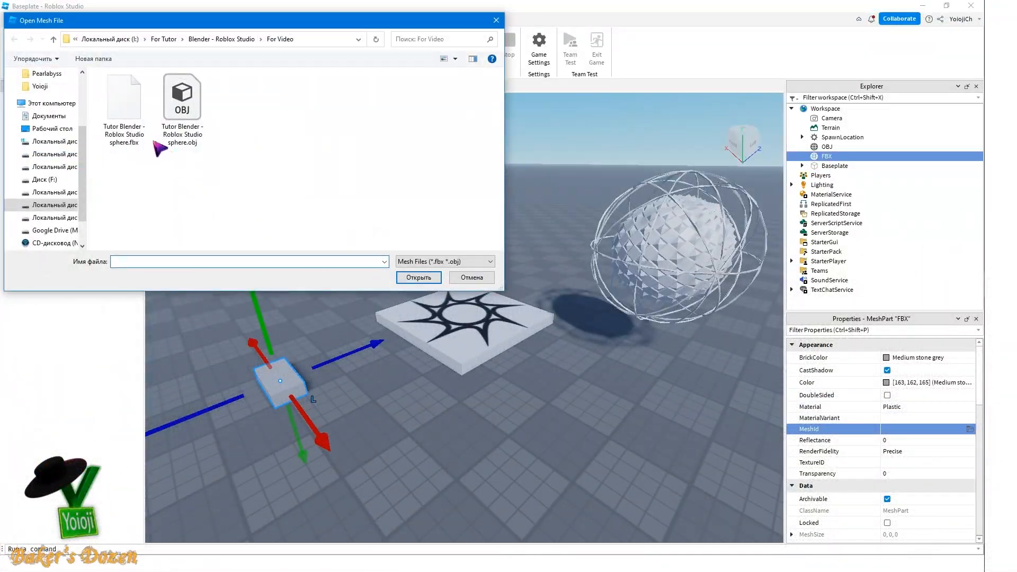
click(156, 145)
click(418, 279)
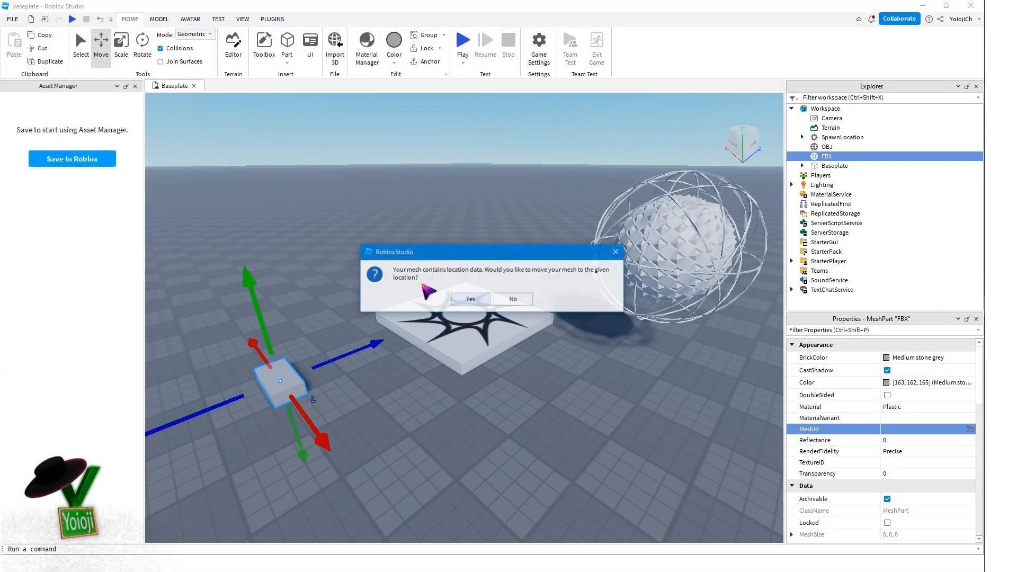
click(471, 300)
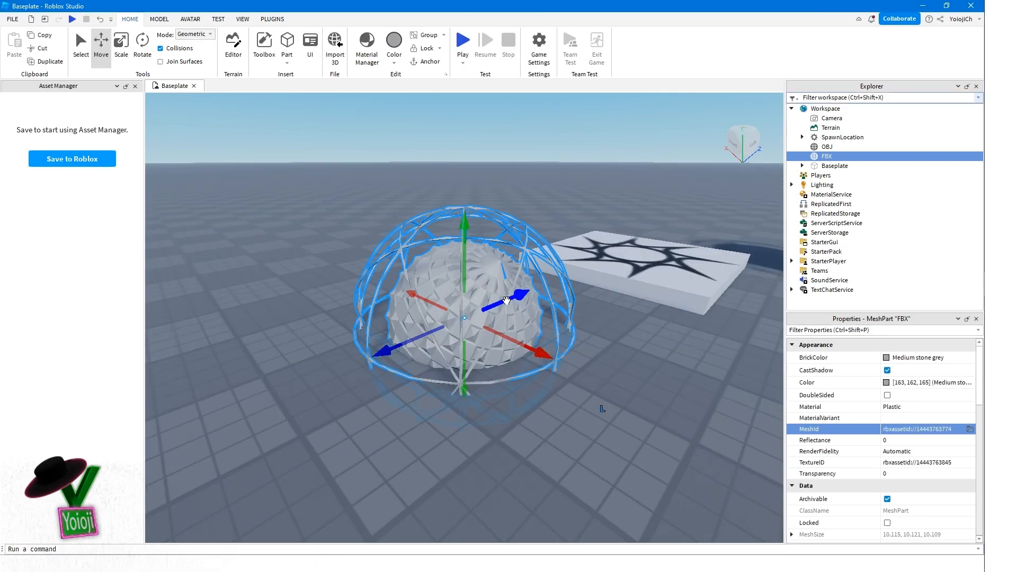
Step: Raise the half-sunken FBX sphere straight up above the baseplate and clear the selection
scroll(507, 301, down, 5)
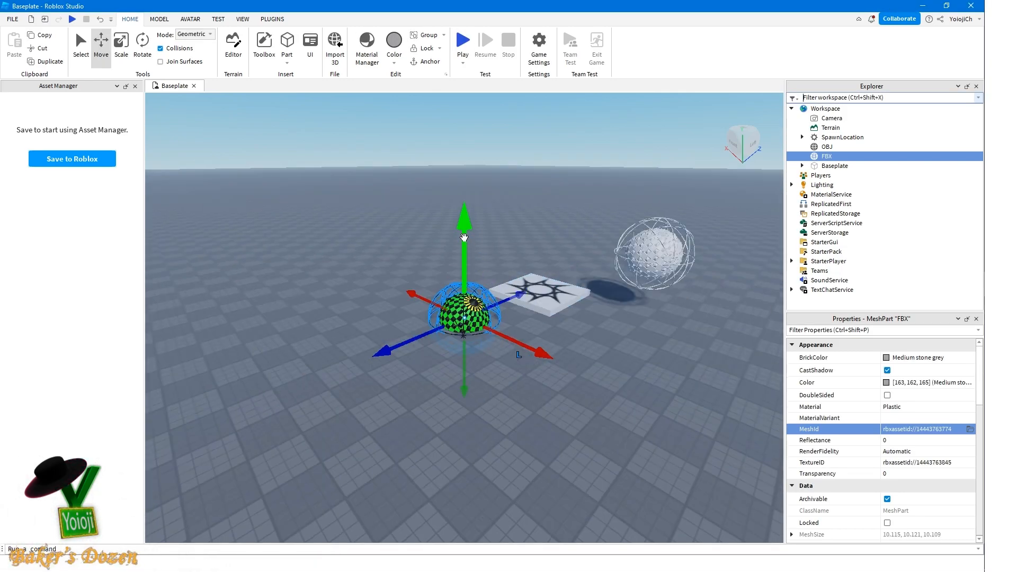
drag(463, 237, 460, 176)
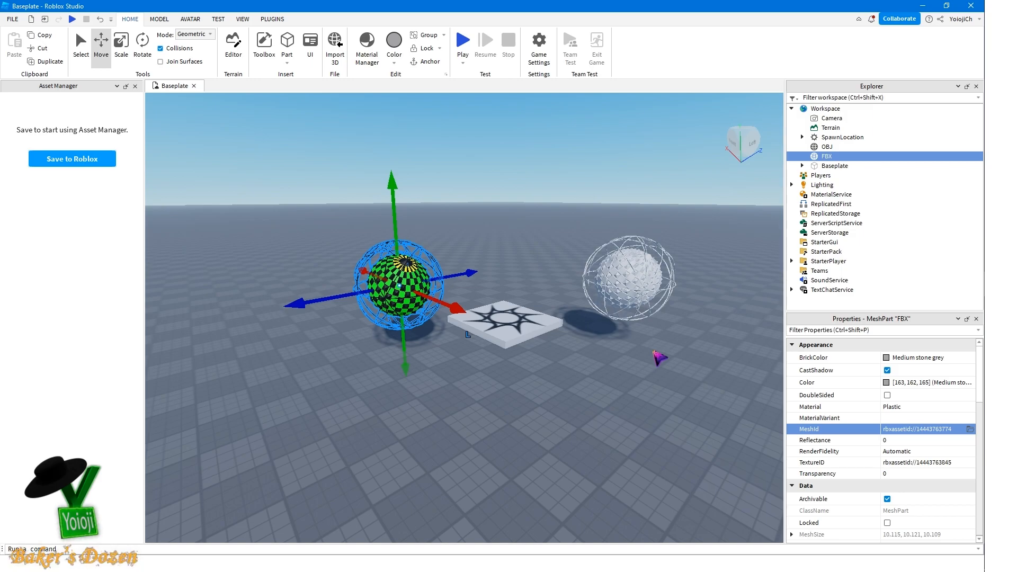
click(587, 381)
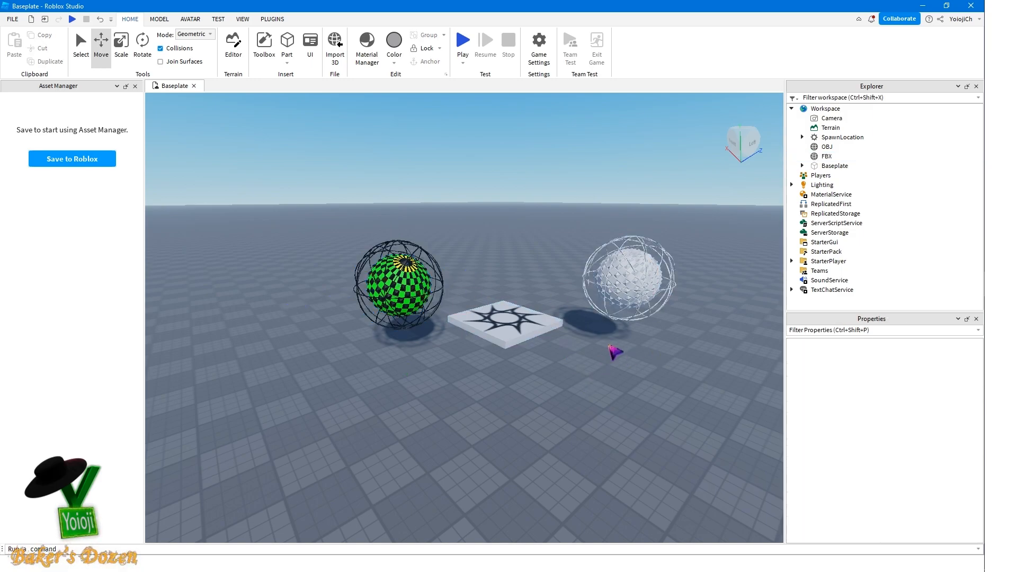
Step: Select the untextured OBJ sphere and check its TextureID property
click(646, 297)
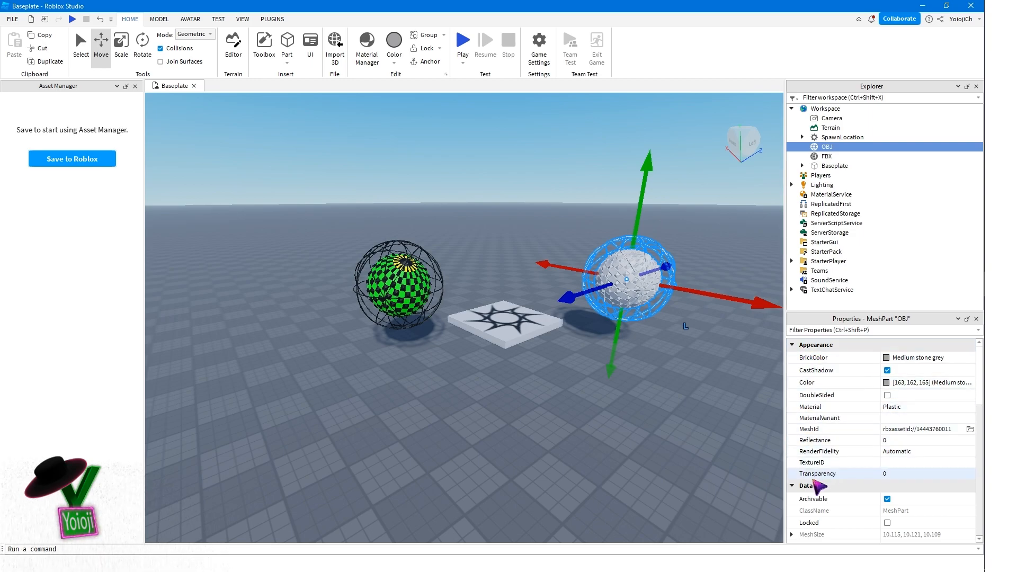
click(901, 463)
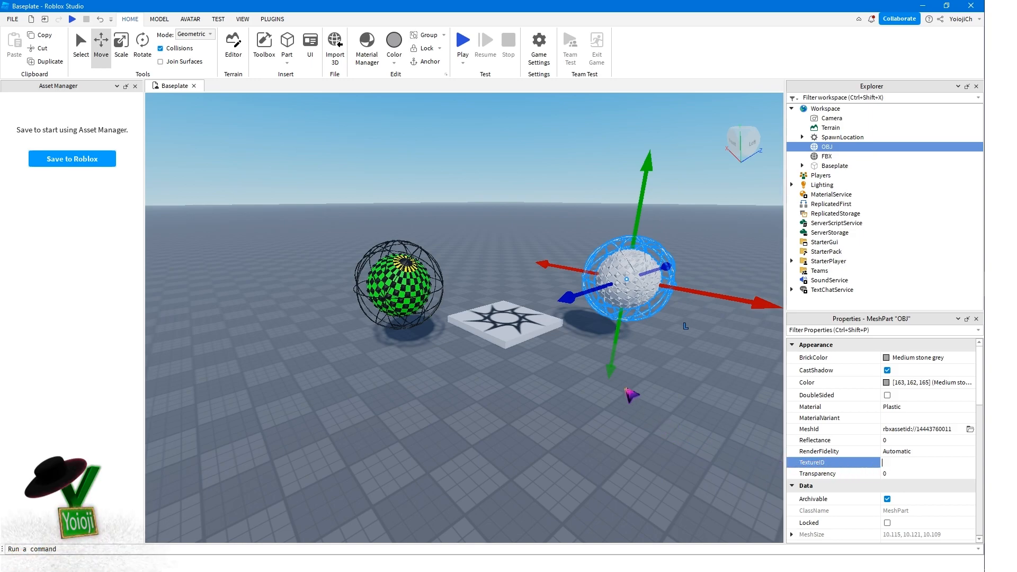
click(604, 409)
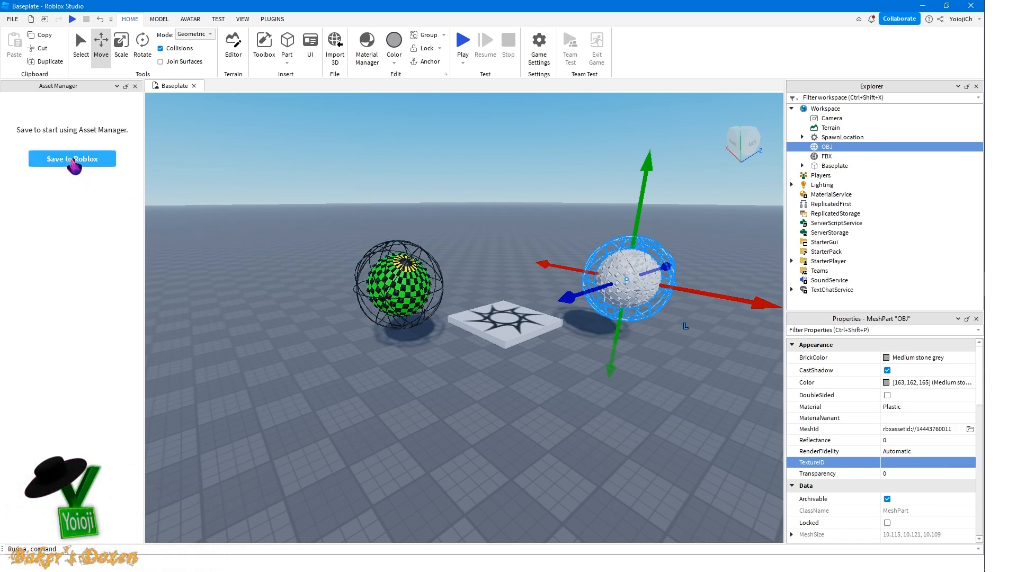
Step: Hide the Asset Manager and show it again
click(242, 19)
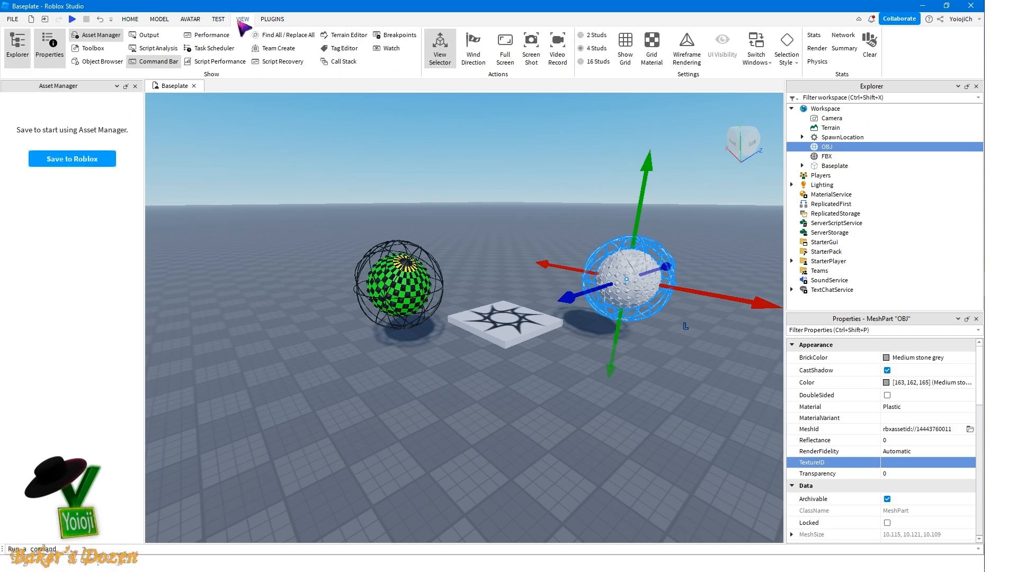
click(102, 37)
click(102, 37)
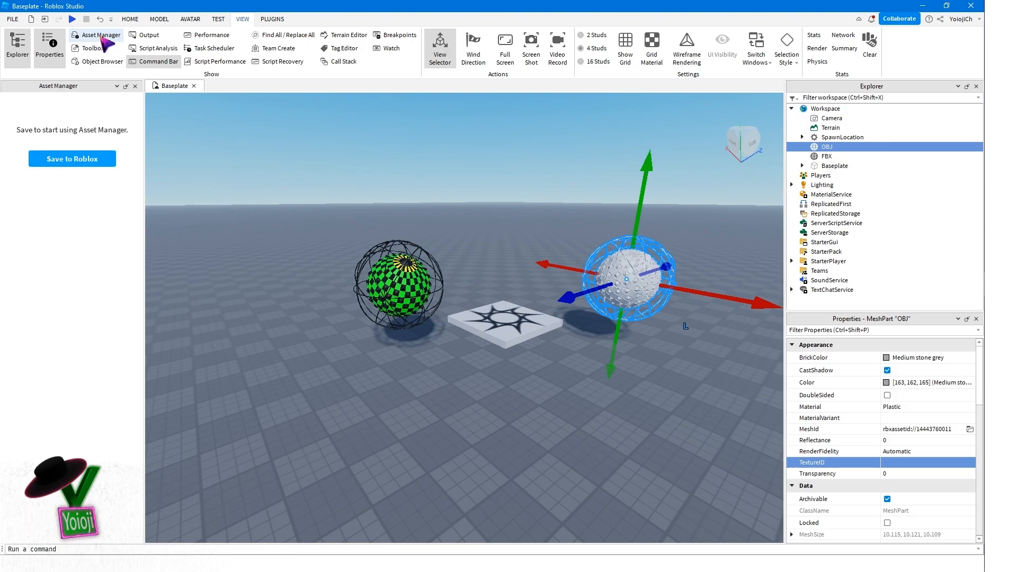
Step: Save the place to Roblox as a new game named Test for video Y
click(74, 159)
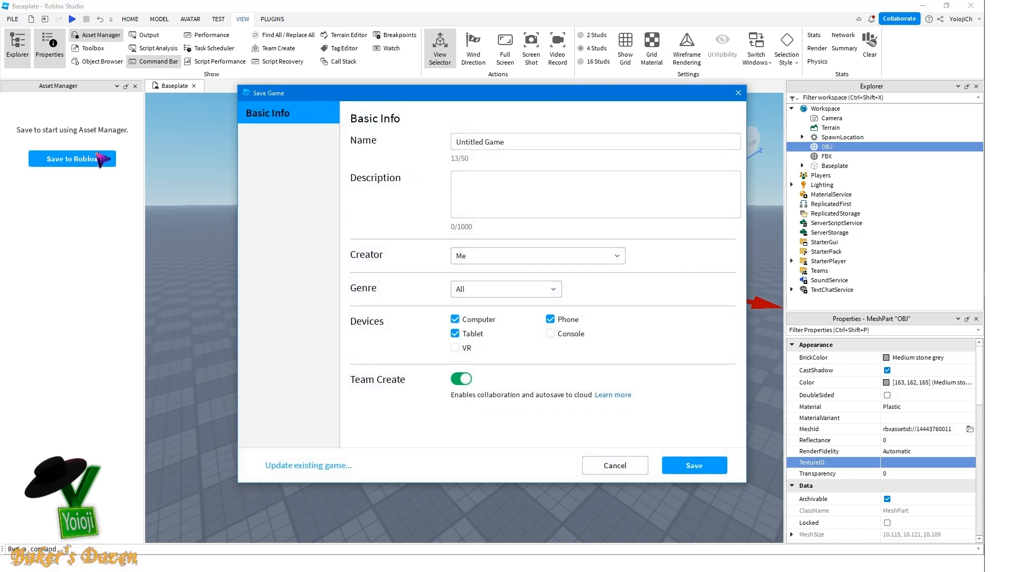
click(524, 139)
drag(524, 139, 386, 154)
text(Test for video Y)
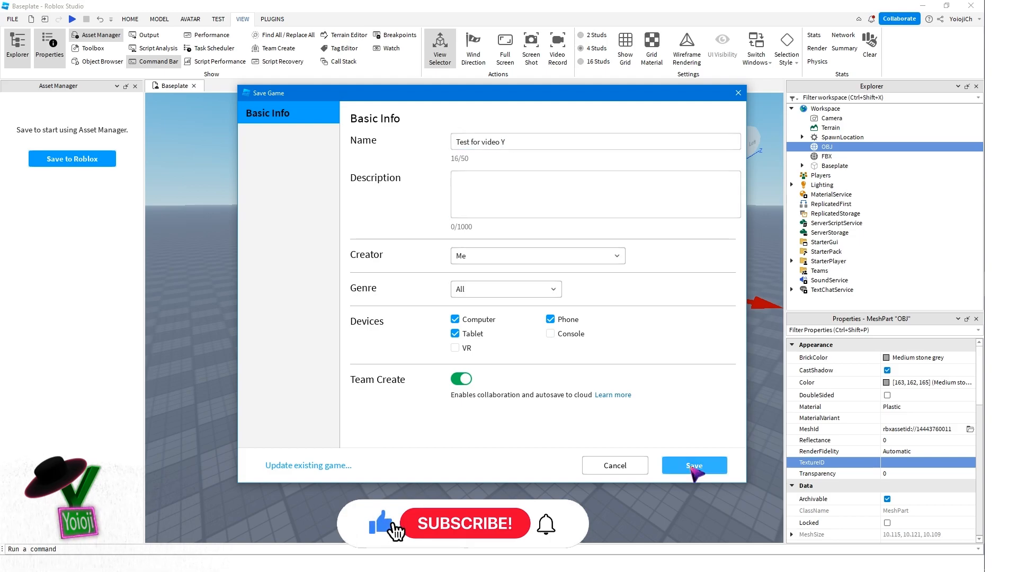
click(694, 465)
Step: Add TextureS1.png as a new image named TextureS1, apply it as the OBJ sphere's texture, and clear the selection
click(792, 109)
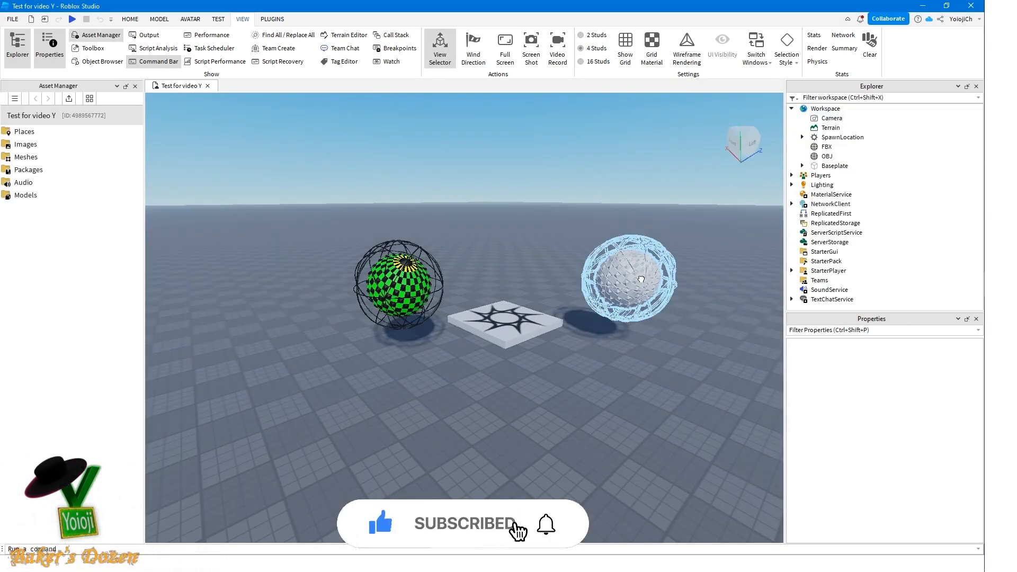
click(641, 277)
click(907, 464)
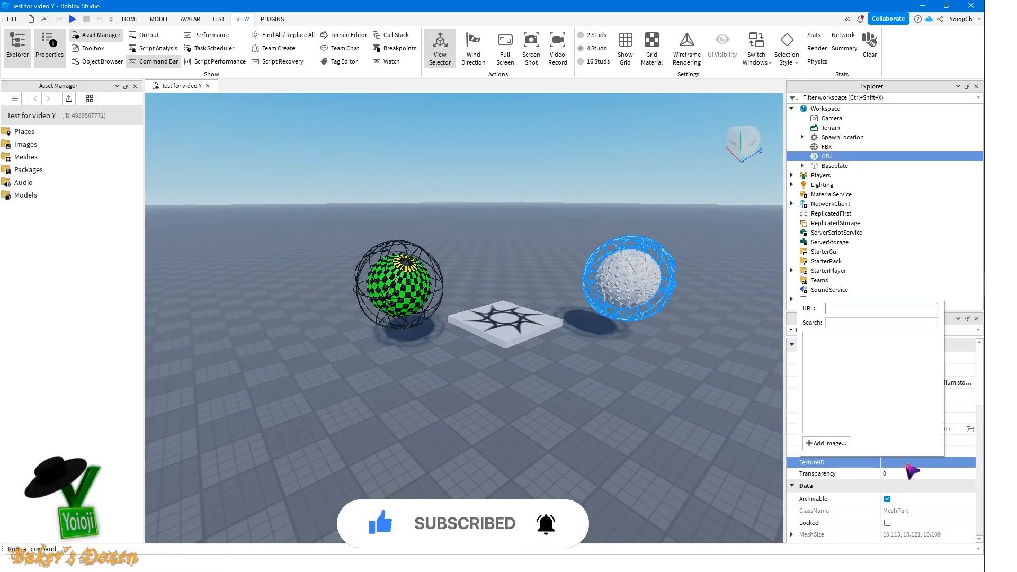
click(828, 443)
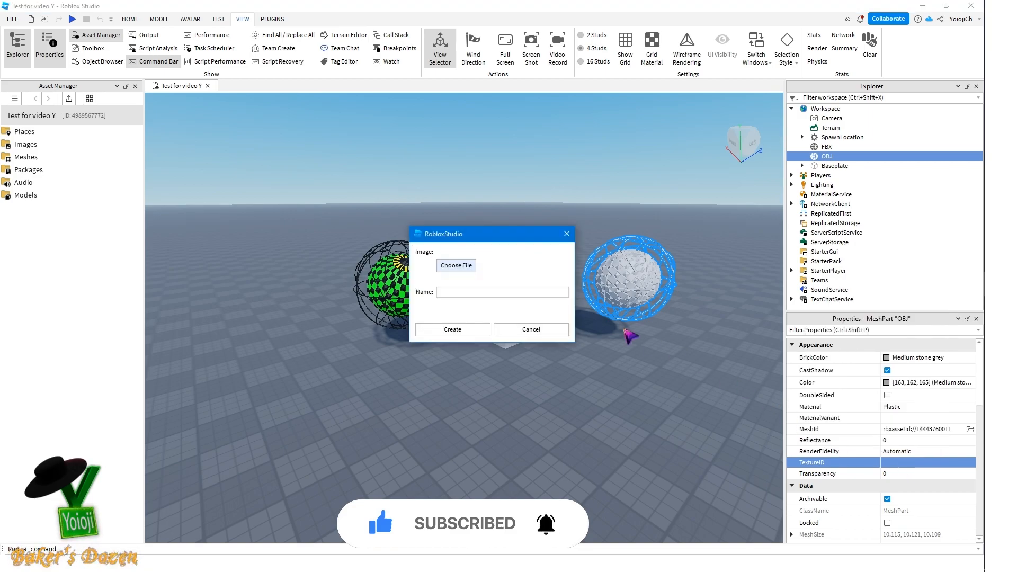
click(464, 267)
click(724, 345)
click(826, 508)
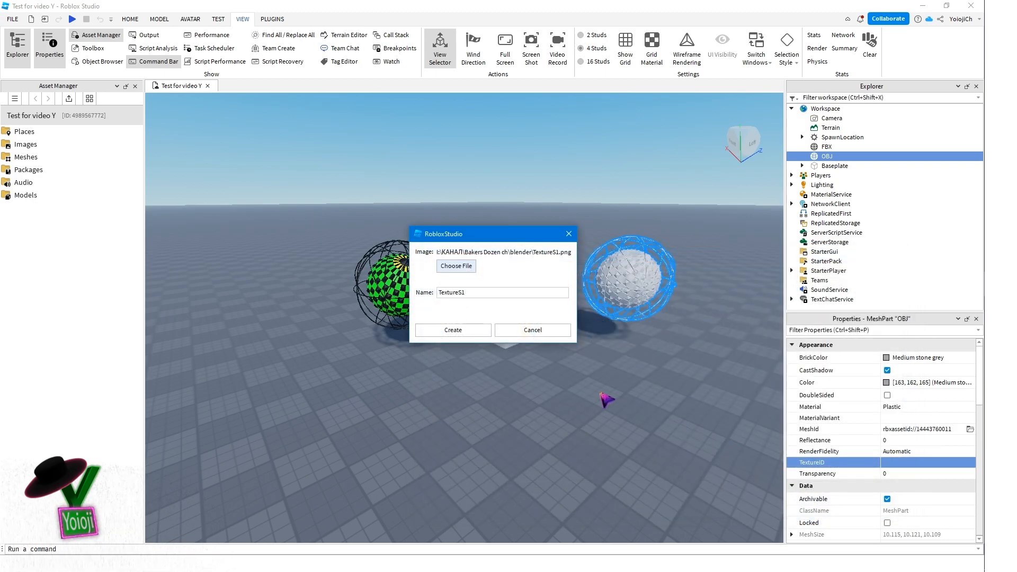
click(454, 330)
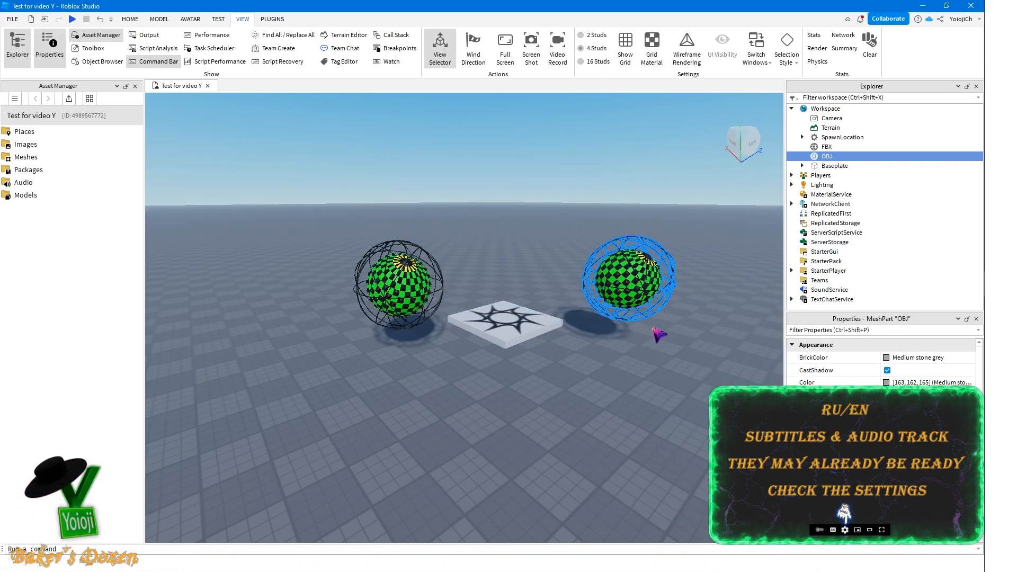
click(675, 336)
right_drag(689, 330, 694, 336)
scroll(689, 331, up, 3)
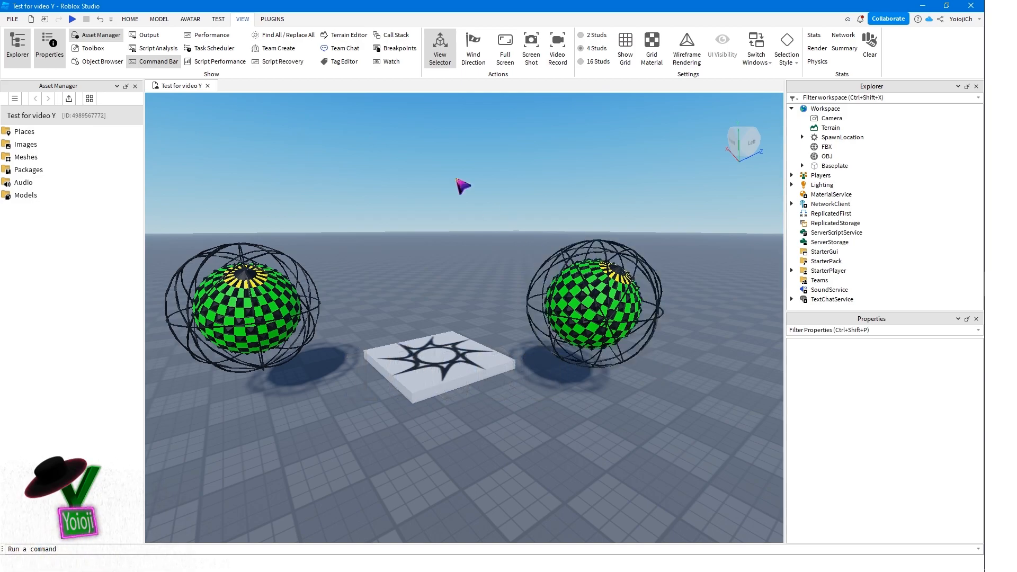
Step: Preview the 3D import of Tutor Blender - Roblox Studio sphere.obj, inspect its file geometry settings, and cancel the import
click(131, 20)
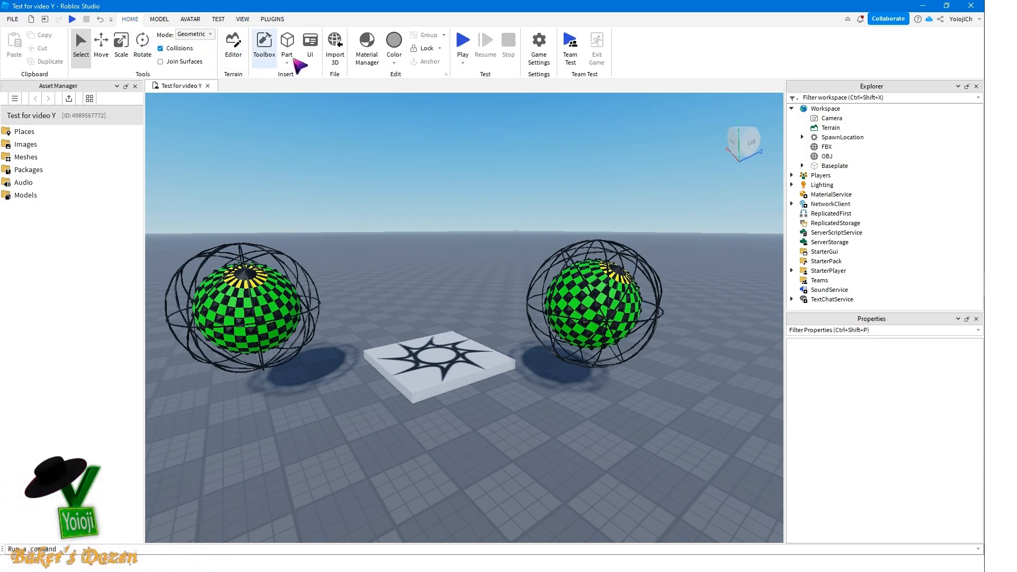
click(335, 41)
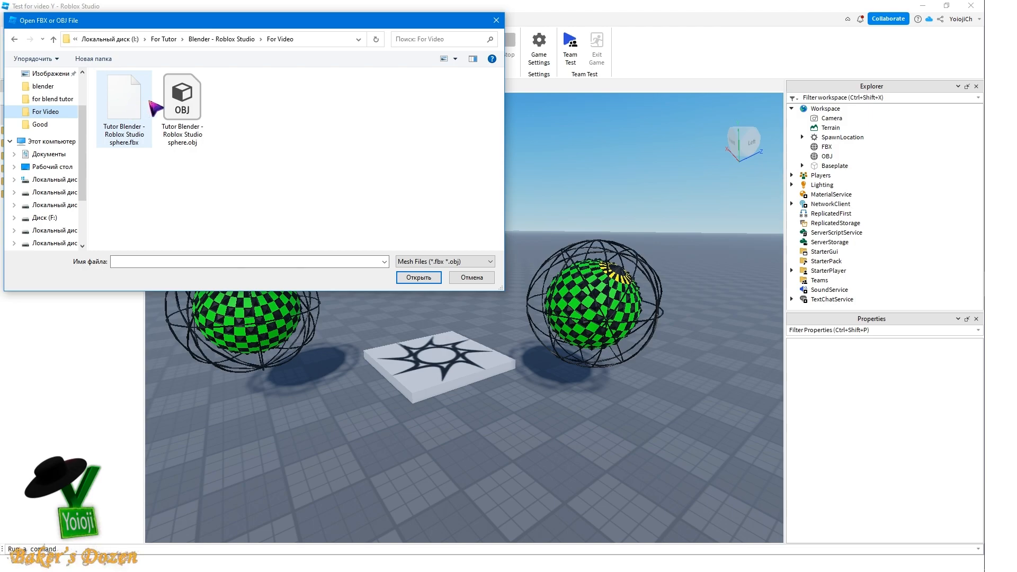
click(183, 106)
click(422, 281)
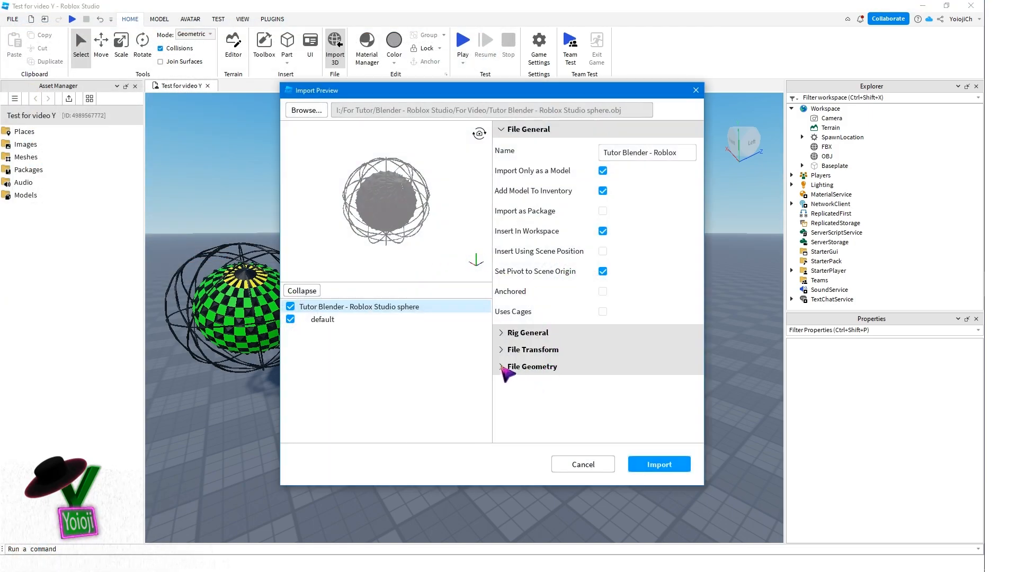
click(504, 367)
scroll(540, 408, down, 1)
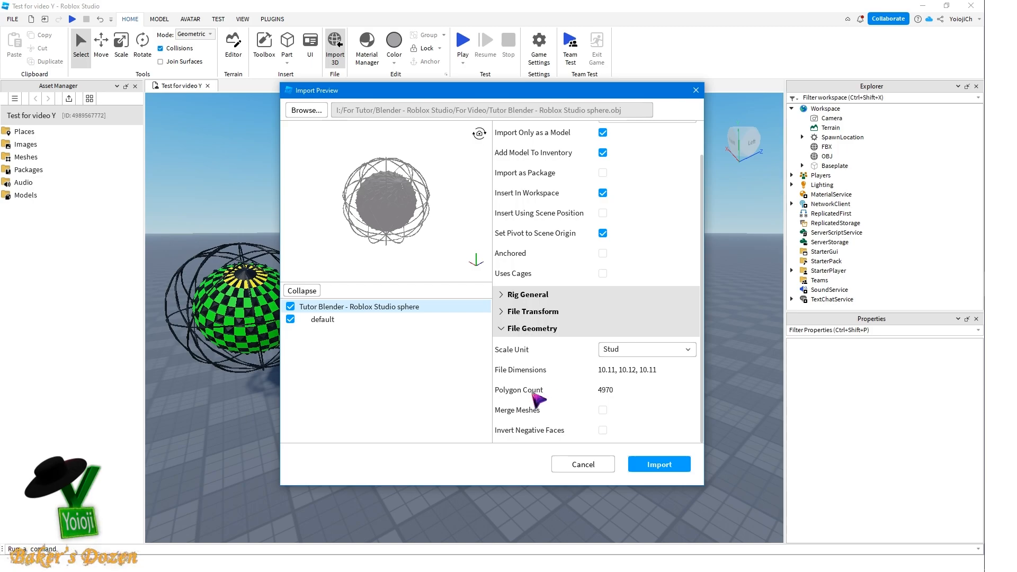
click(584, 466)
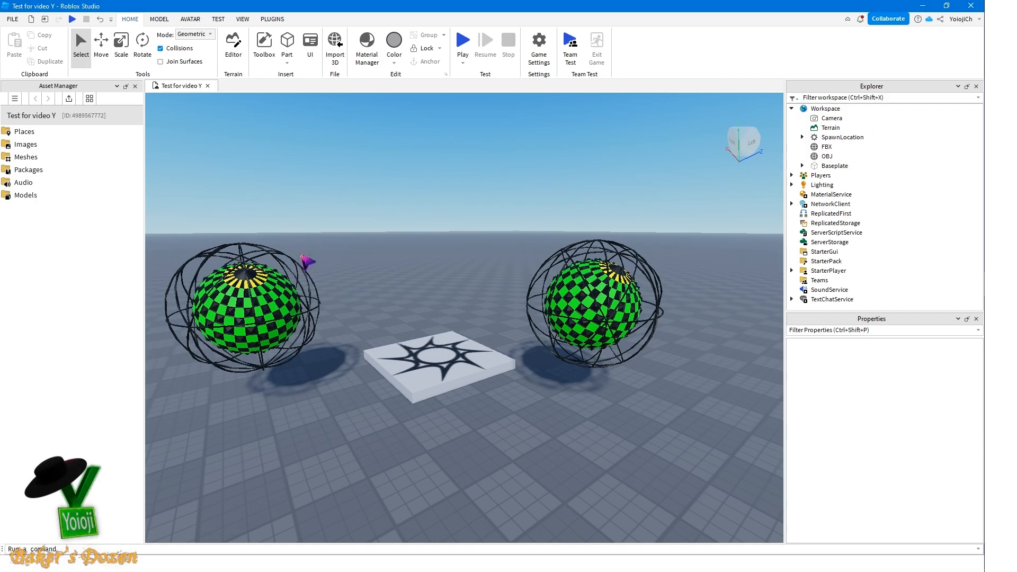
Step: Bulk import Tutor Blender - Roblox Studio sphere.fbx into the game's assets as separate meshes, rescaling if too large and reversing inward-pointing normals
click(69, 98)
click(129, 101)
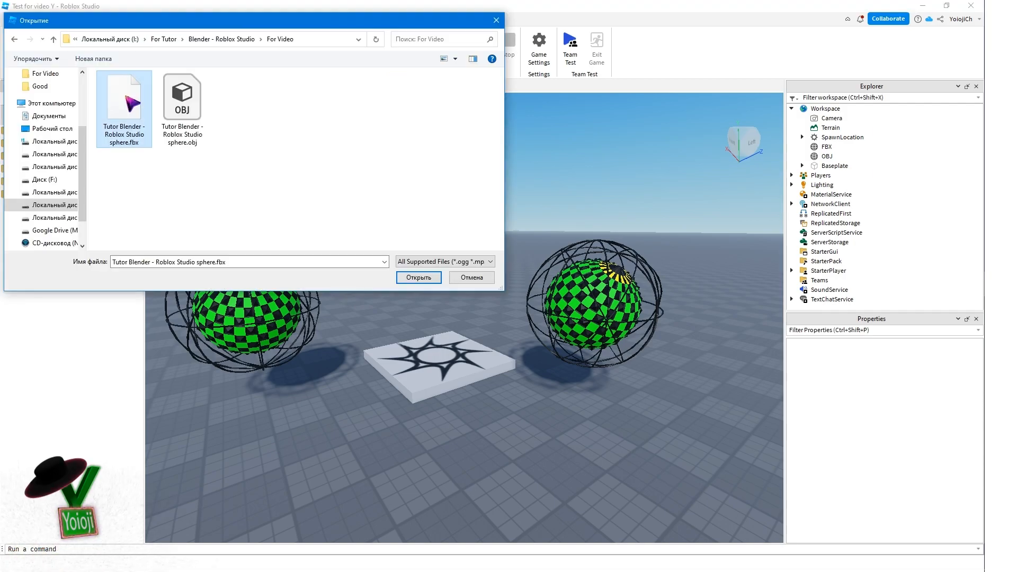
click(419, 278)
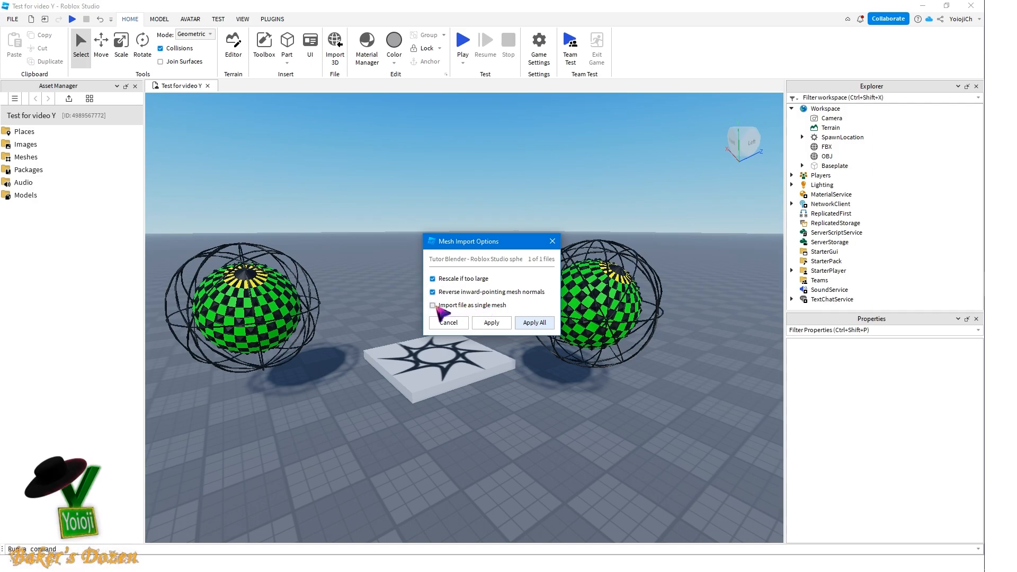
click(530, 327)
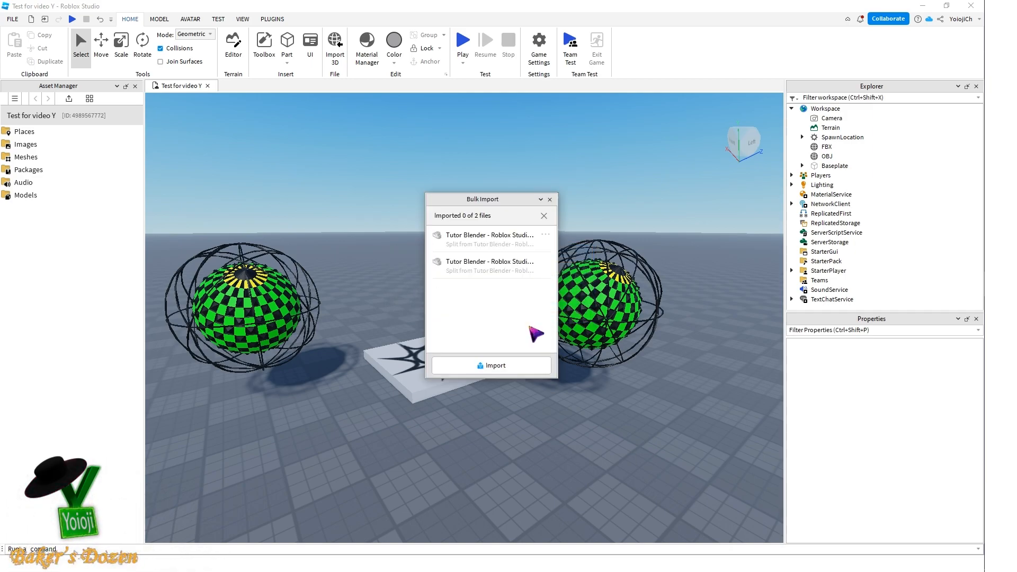
click(549, 200)
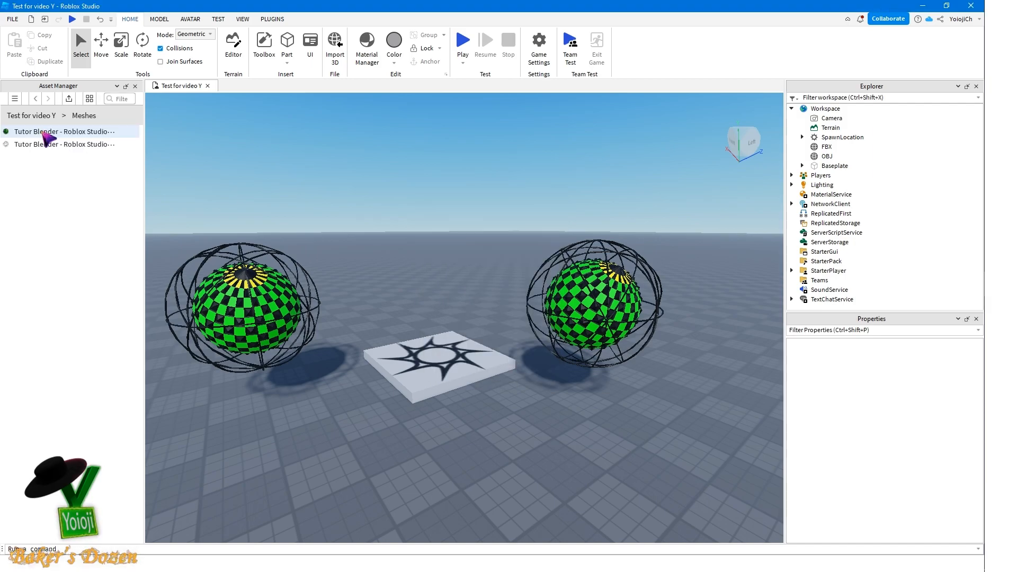
Step: Insert the separate Sphere 2 and Torus 1 meshes from the game's assets into the scene behind the spawn location, and clear the selection
click(43, 132)
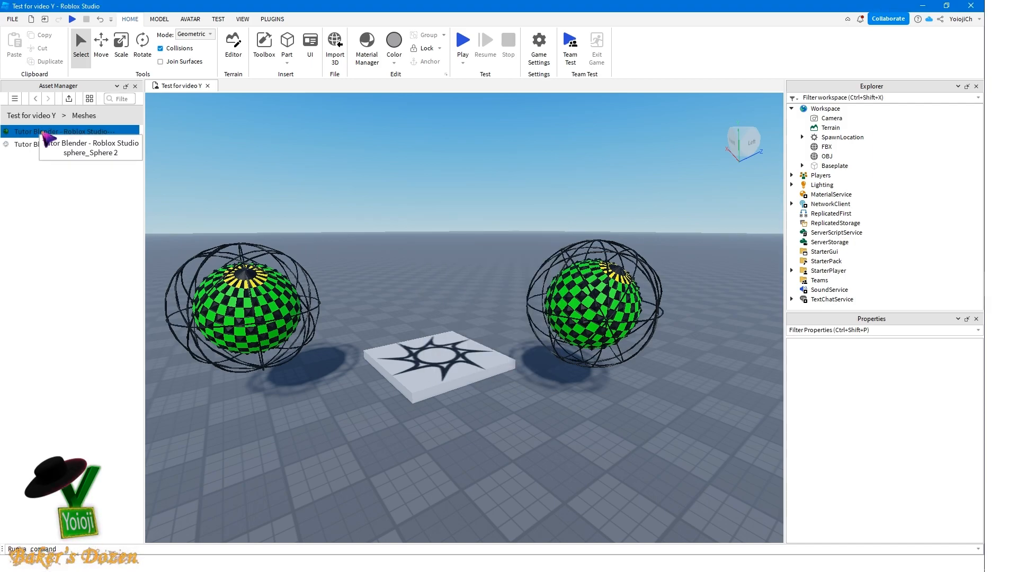
drag(42, 137, 461, 321)
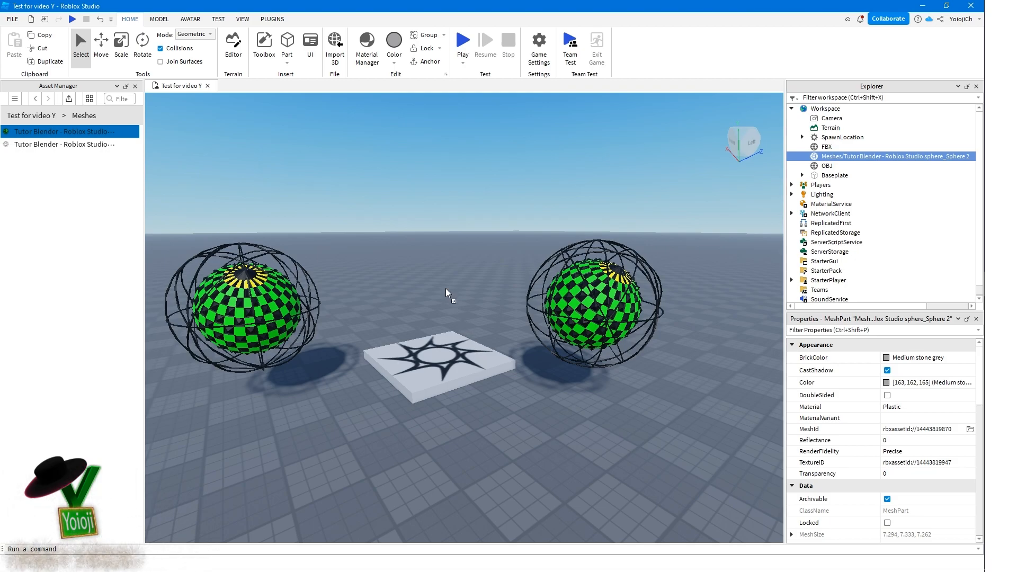
drag(443, 274, 435, 301)
drag(57, 145, 448, 320)
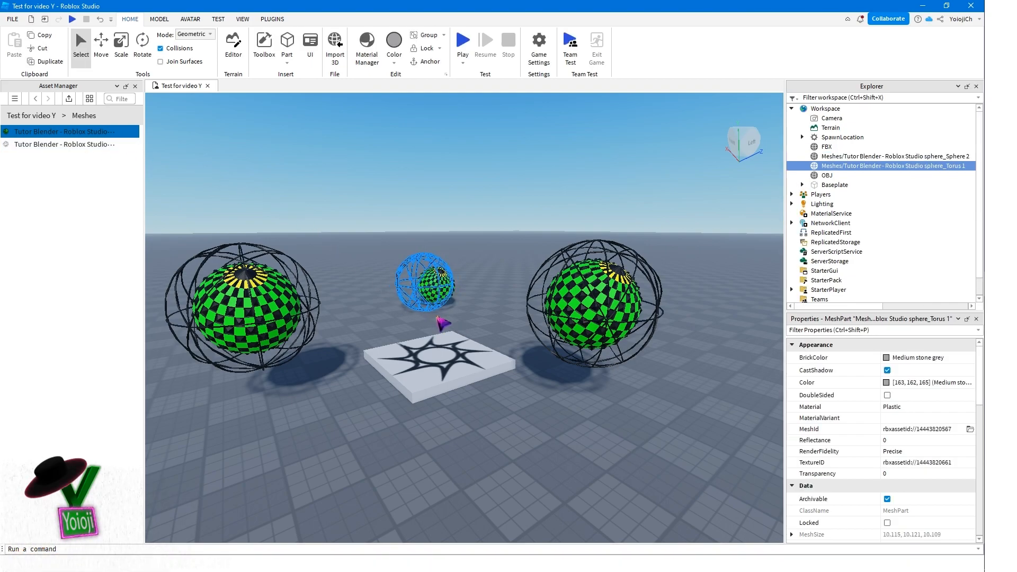
click(510, 236)
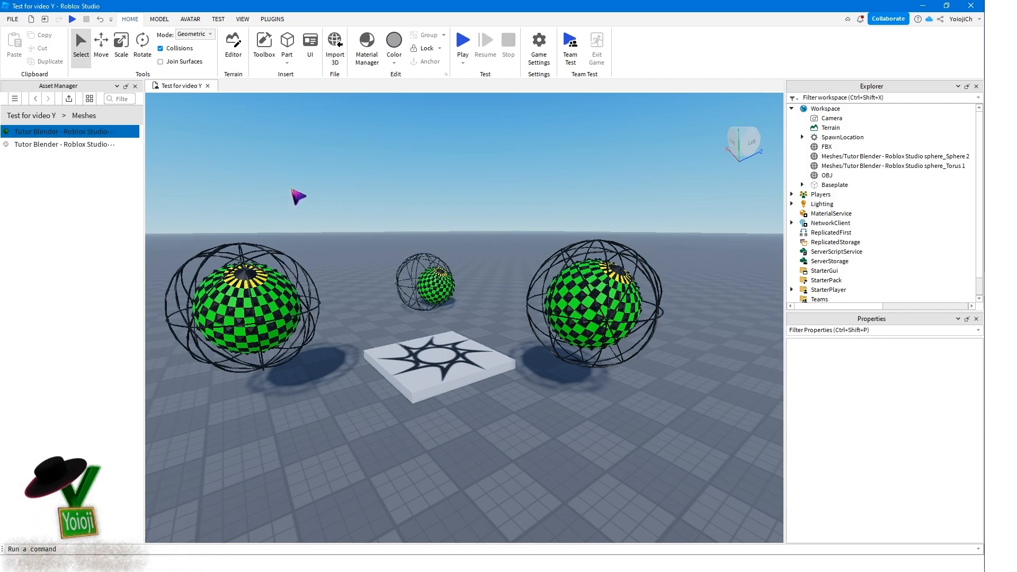
Step: Bulk import Tutor Blender - Roblox Studio sphere.fbx as a single mesh, rescaling if too large and reversing inward-pointing normals
click(70, 100)
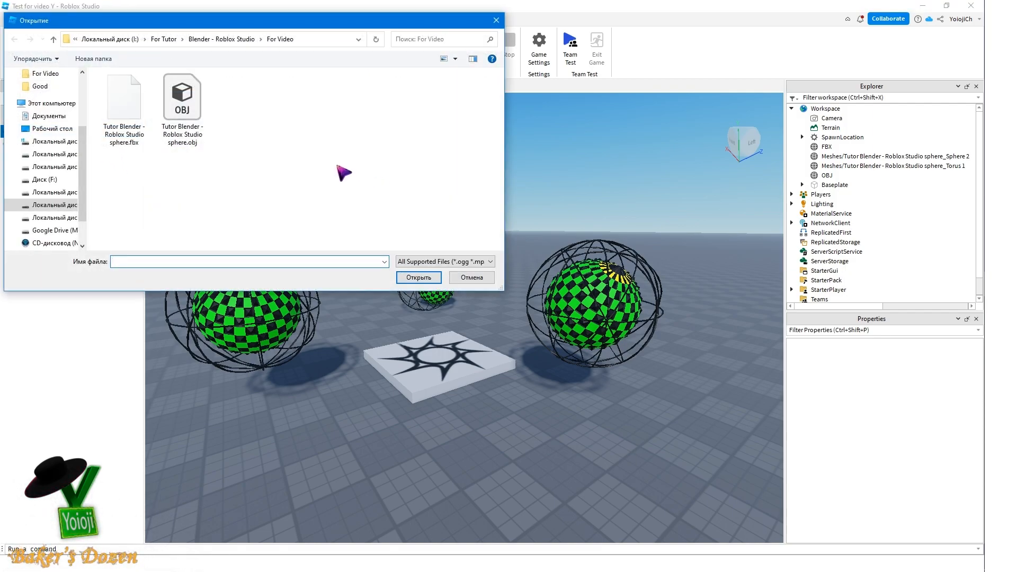
click(139, 130)
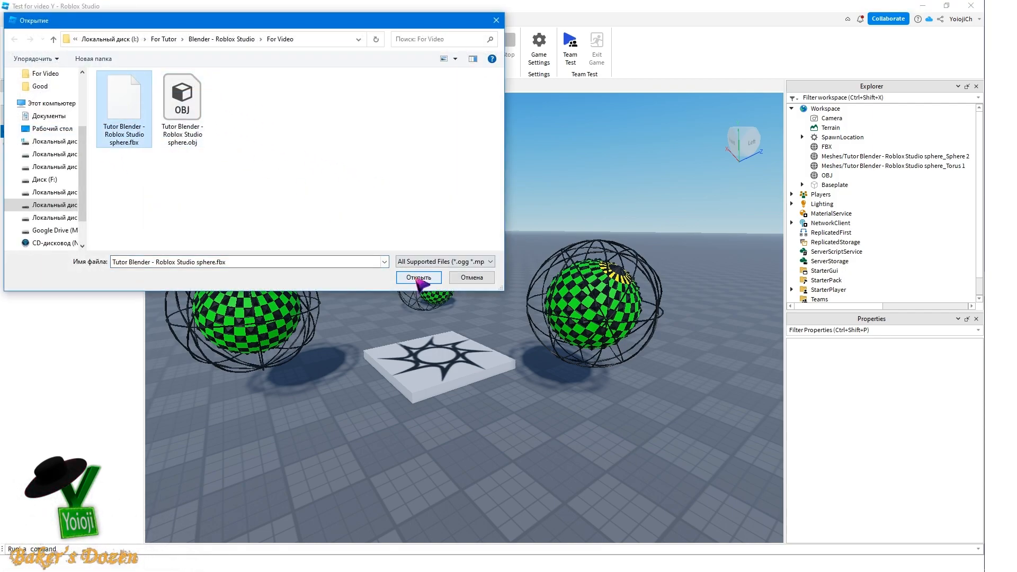
click(419, 277)
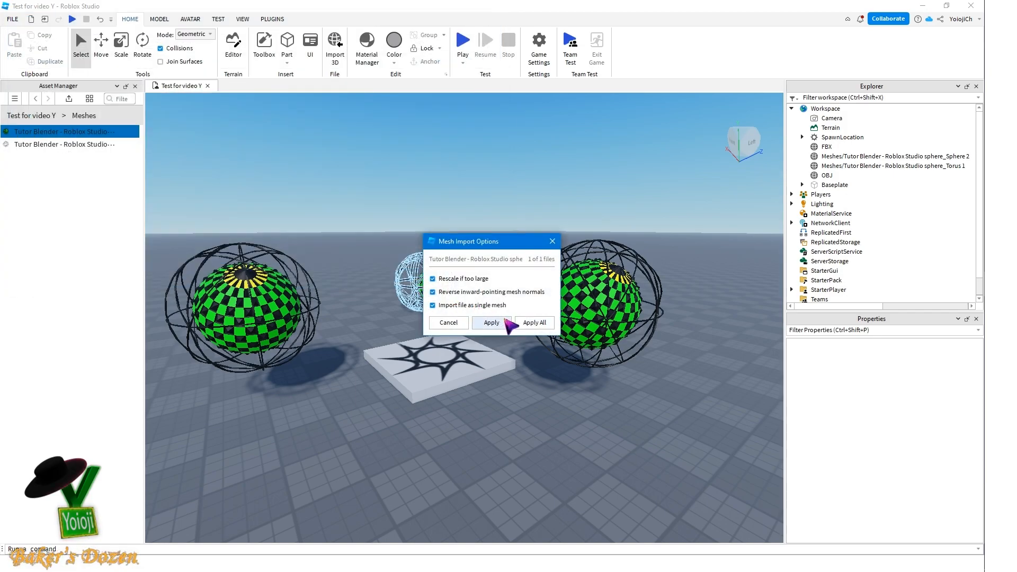
click(491, 323)
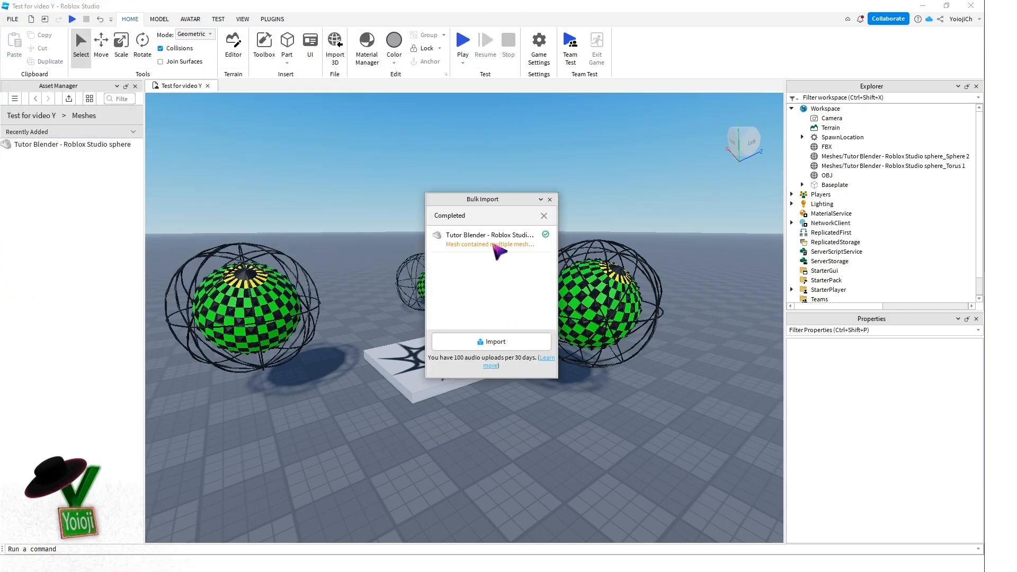
click(550, 199)
Step: Insert the newly imported single mesh into the scene between the first sphere and the small pair, and clear the selection
drag(70, 148, 347, 180)
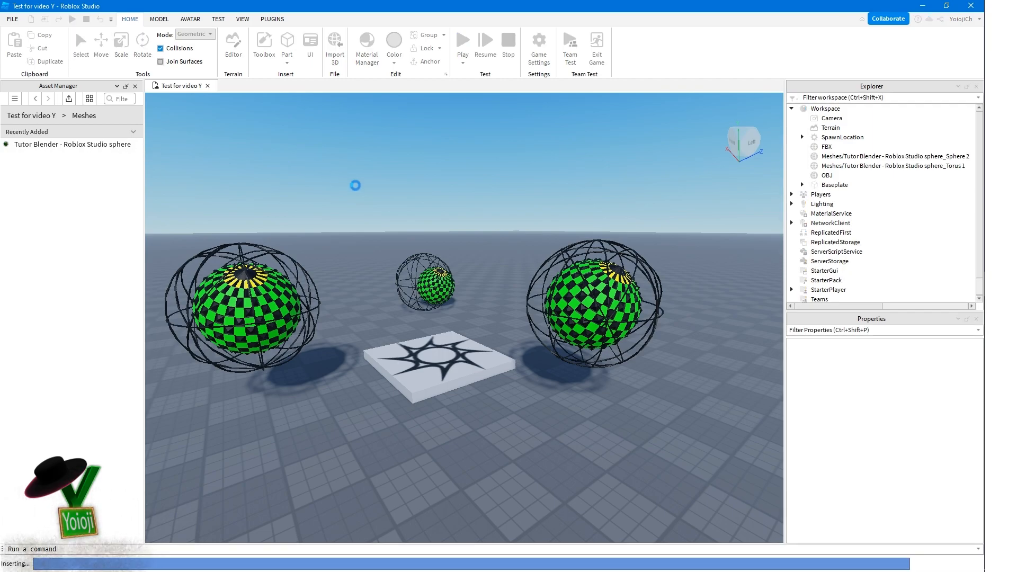
drag(497, 316, 377, 336)
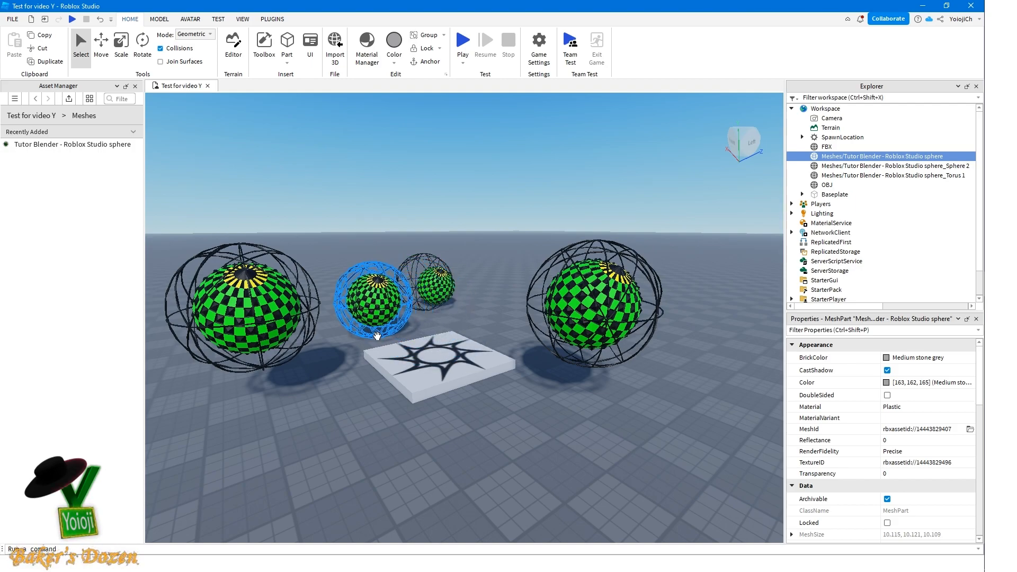
click(485, 230)
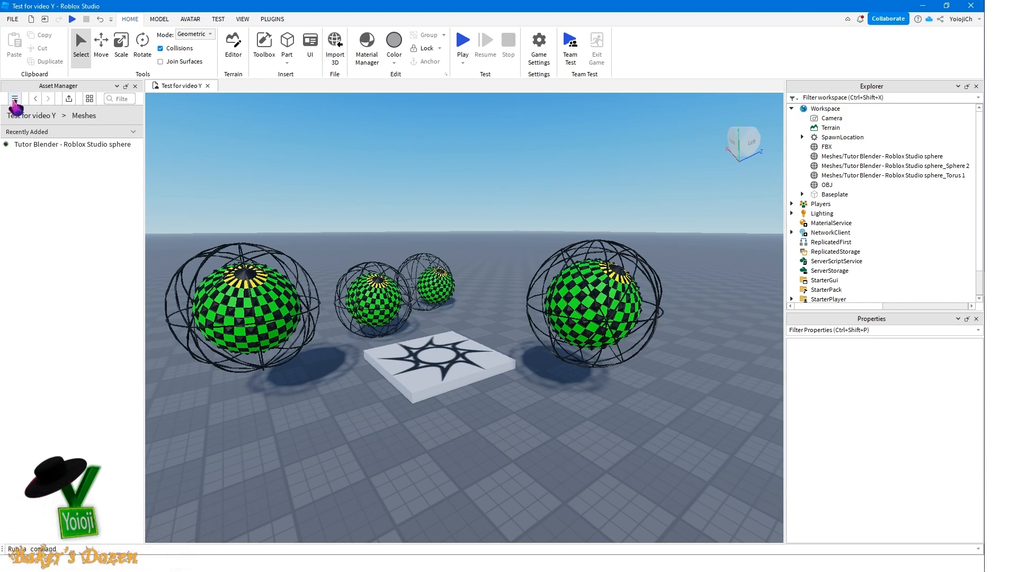
Step: Reload the game's mesh assets, insert further copies of Torus 1, Sphere 2 and the single mesh in front, and clear the selection
click(15, 98)
click(47, 151)
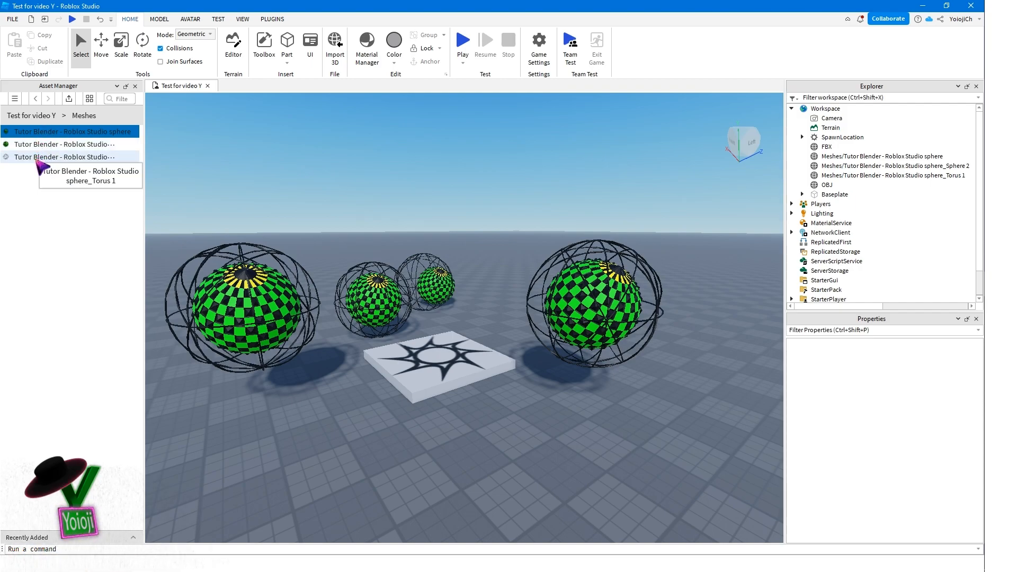
drag(42, 158, 329, 446)
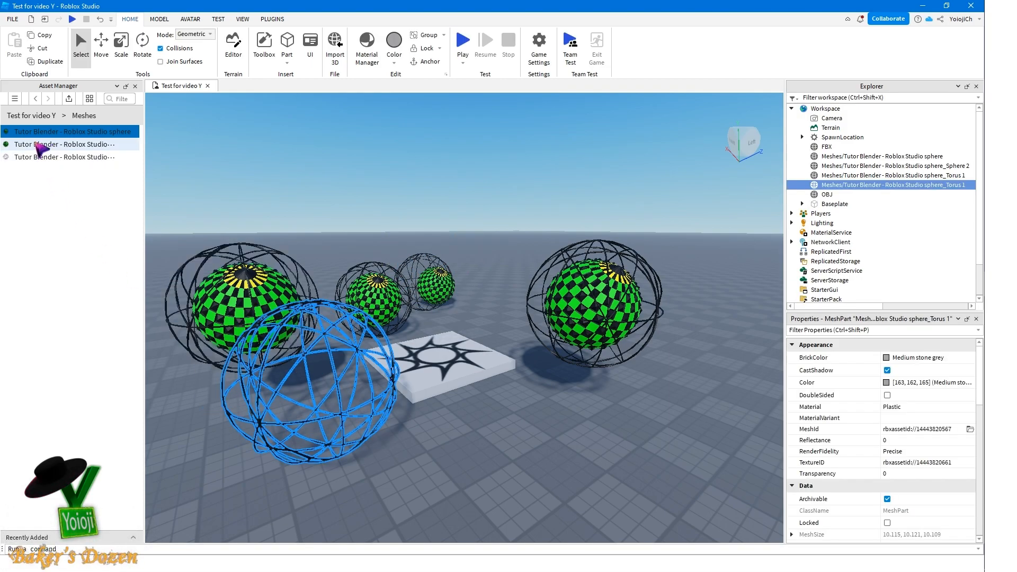
drag(146, 183, 306, 376)
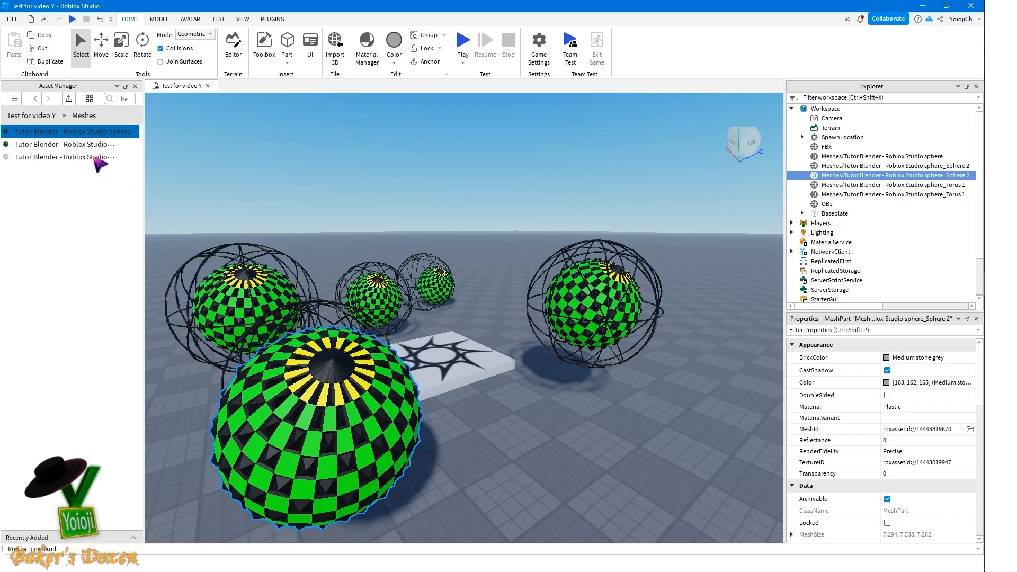
drag(64, 136, 643, 456)
click(500, 451)
scroll(499, 451, down, 5)
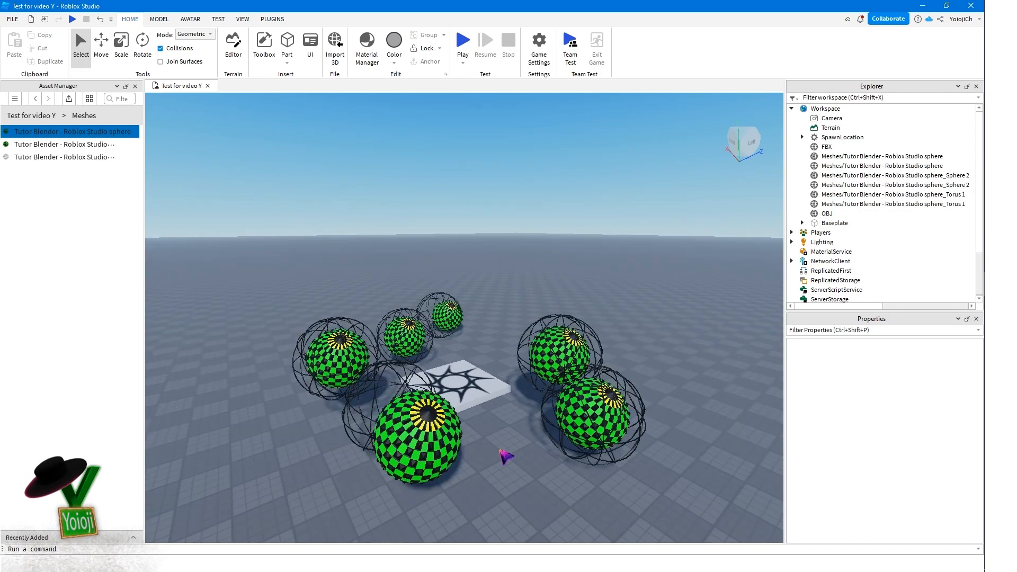
scroll(500, 450, up, 2)
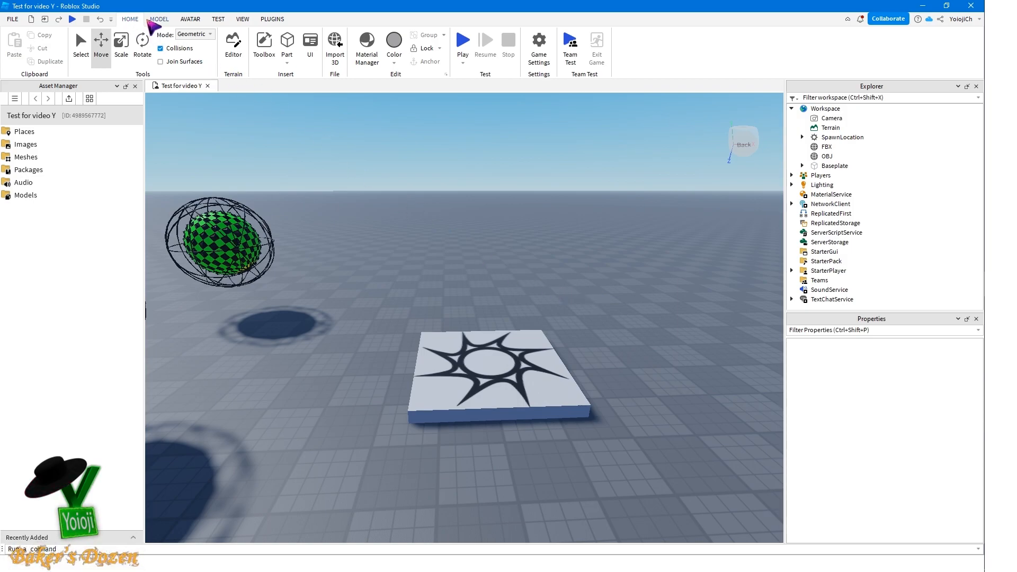
Step: Open tutor - petals.fbx from the Blender - Roblox Studio folder for 3D import
click(336, 41)
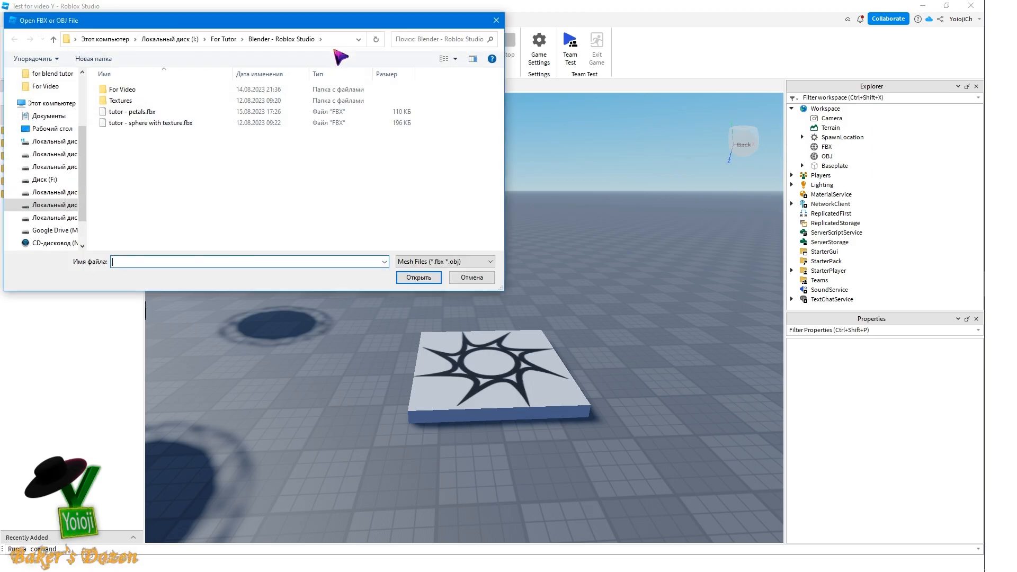
click(150, 111)
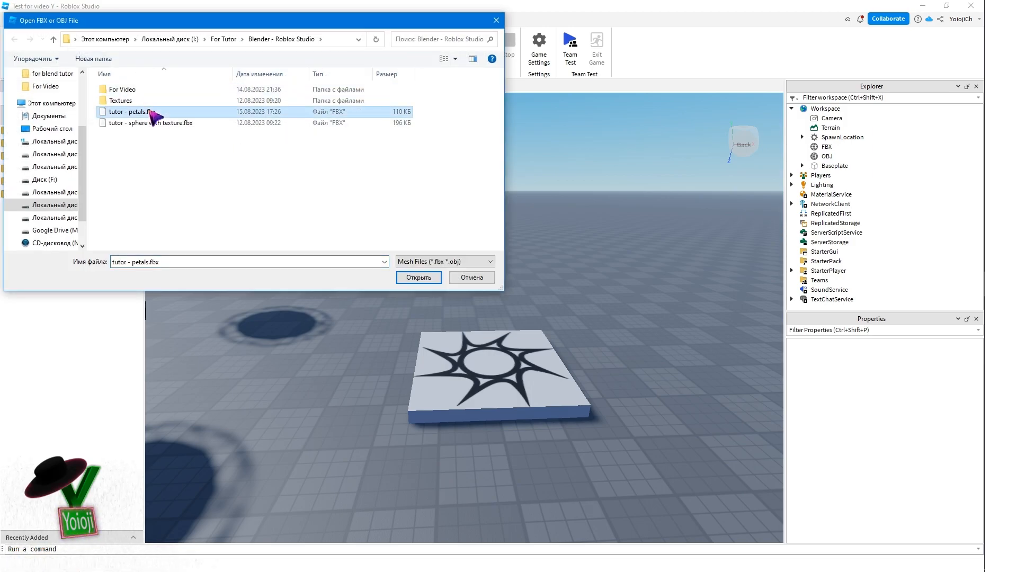
click(428, 277)
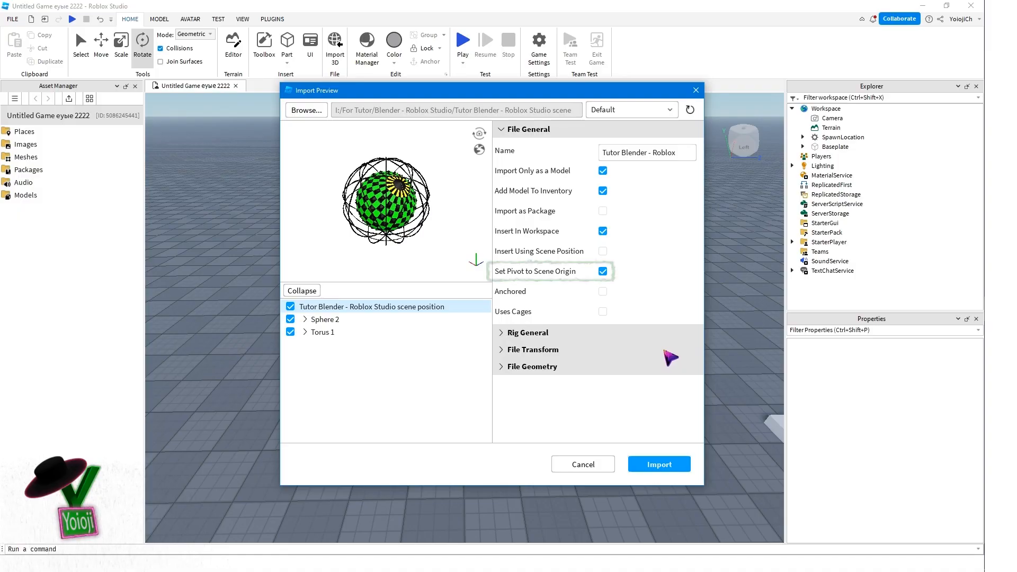
Step: Import the Tutor Blender - Roblox Studio scene position model into the workspace with Set Pivot to Scene Origin disabled
click(603, 271)
click(603, 251)
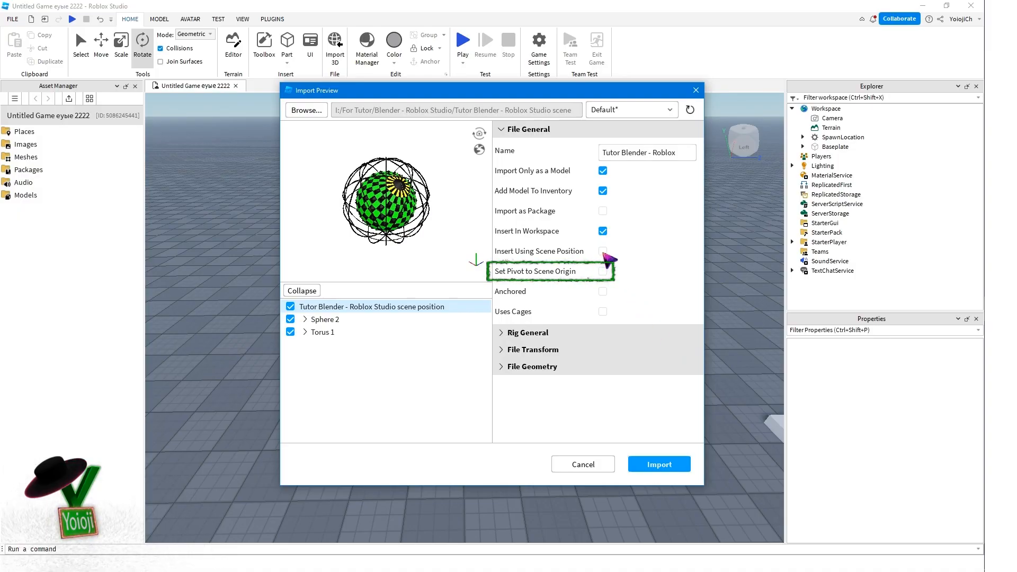
click(660, 464)
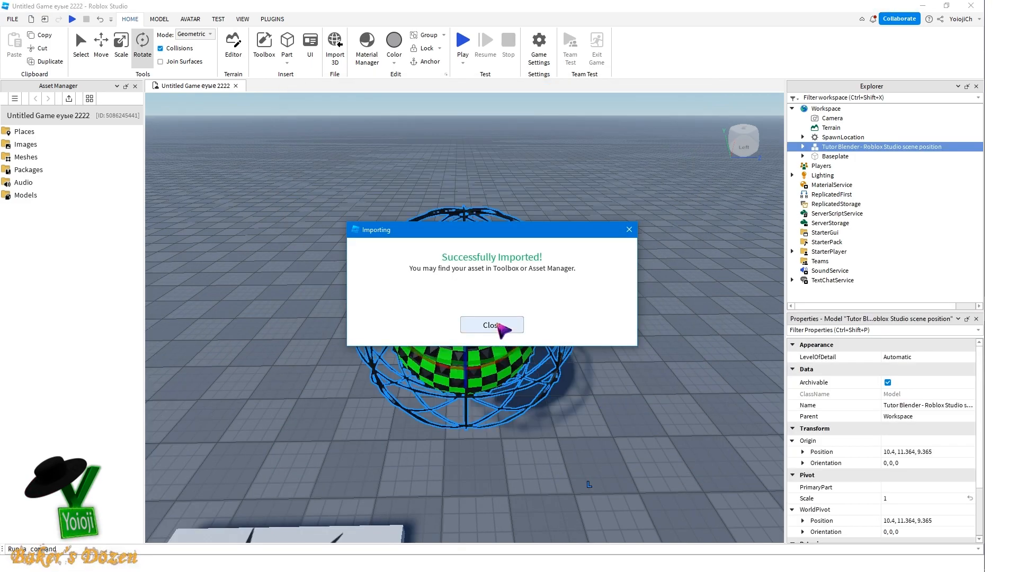
click(501, 325)
Step: Examine the imported model's Sphere 2 and Torus 1 parts and its rotation handles around the pivot, and clear the selection
right_drag(658, 414, 662, 420)
click(803, 147)
click(843, 157)
click(843, 166)
click(845, 148)
drag(492, 214, 543, 209)
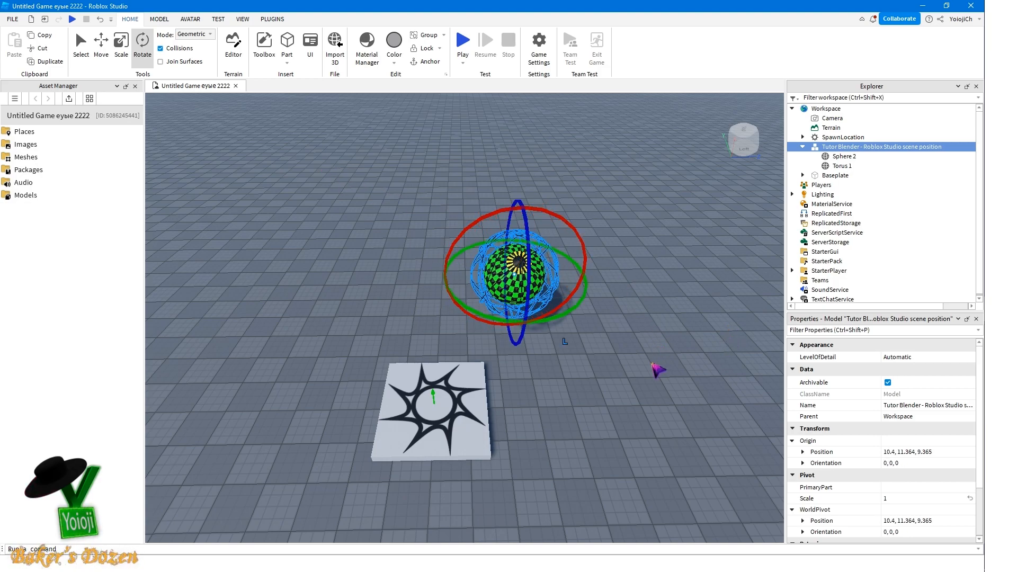
click(657, 381)
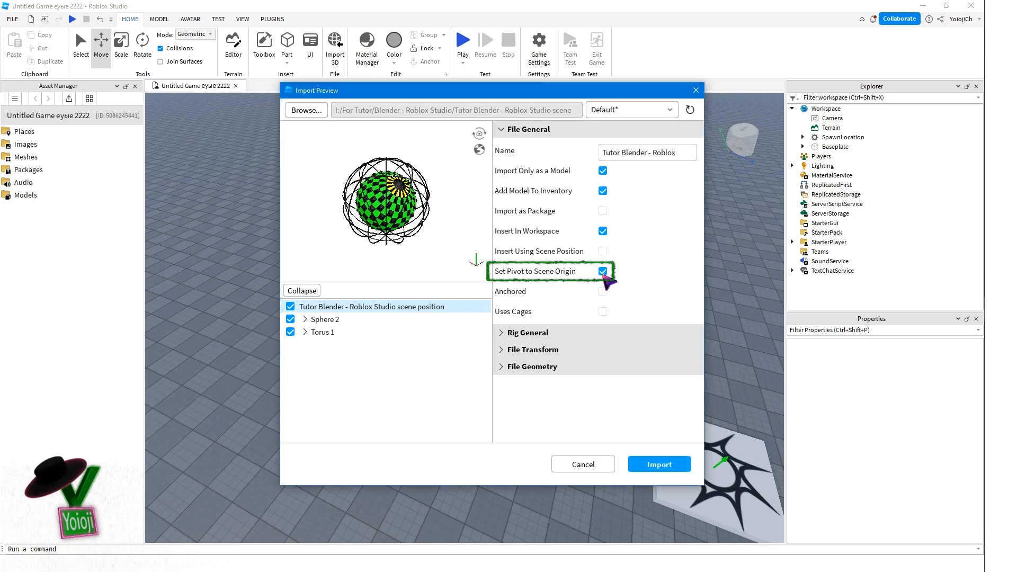
Step: Import the scene position model with Set Pivot to Scene Origin enabled, and select the model after checking its Sphere 2 part
click(659, 465)
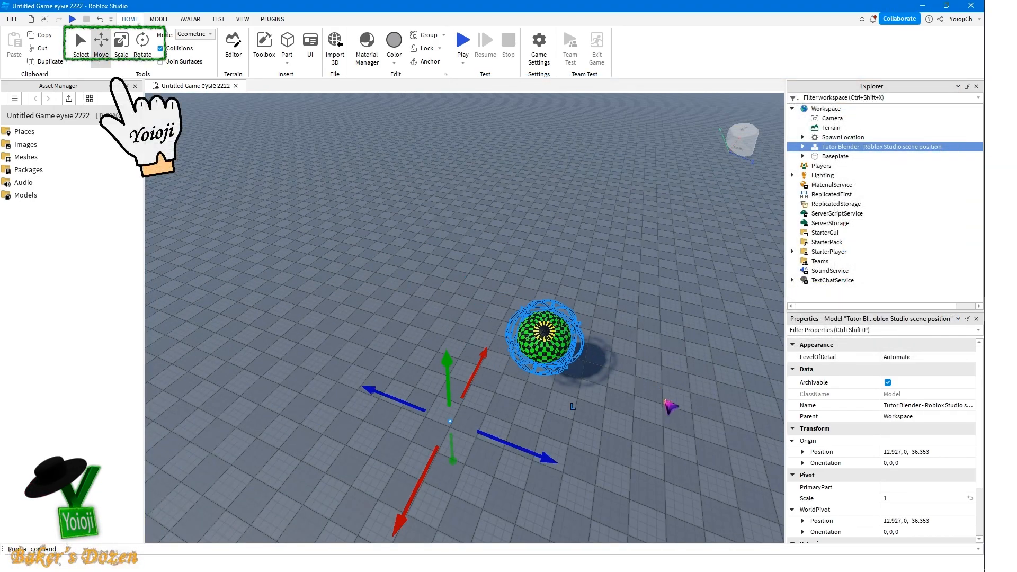
right_drag(666, 401, 666, 406)
click(804, 146)
click(829, 157)
click(835, 148)
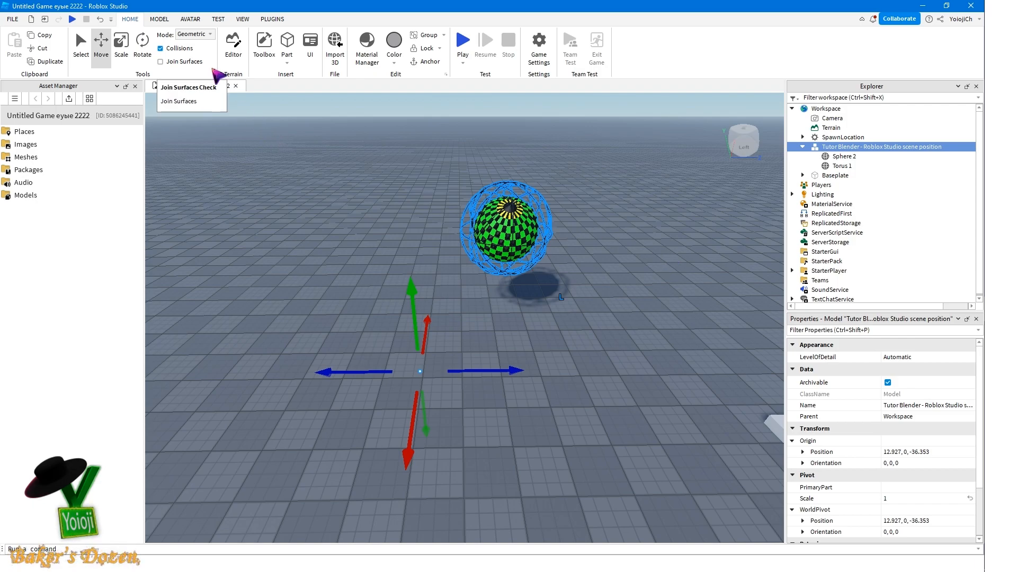
Step: Try rotating the model about its scene-origin pivot and scale it down to about 0.928
click(142, 43)
mouse_move(448, 323)
mouse_down()
mouse_move(345, 311)
mouse_move(345, 337)
mouse_move(436, 309)
mouse_move(447, 317)
mouse_up()
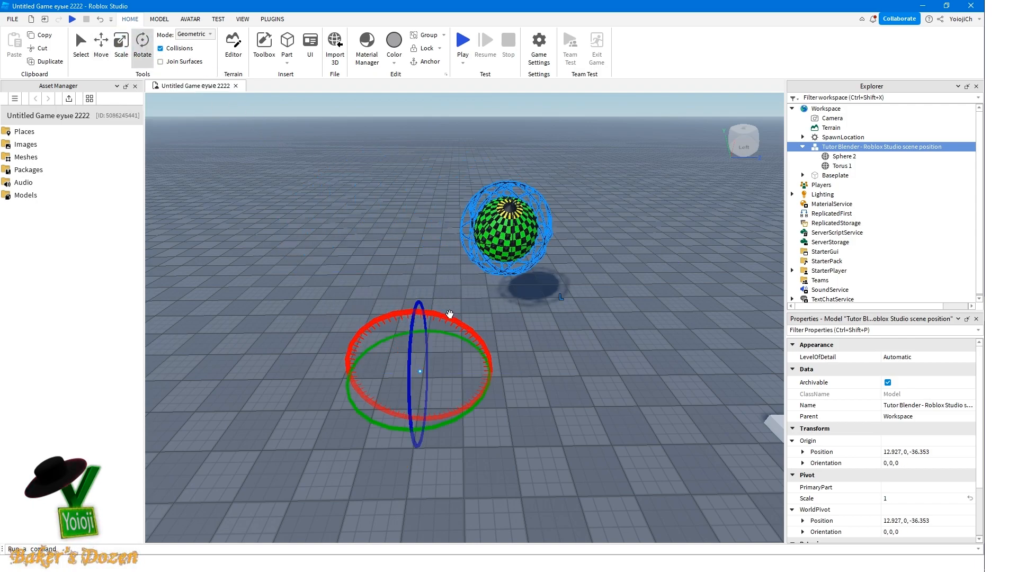
click(122, 46)
mouse_move(401, 199)
mouse_down()
mouse_move(411, 363)
mouse_move(402, 200)
mouse_up()
click(143, 48)
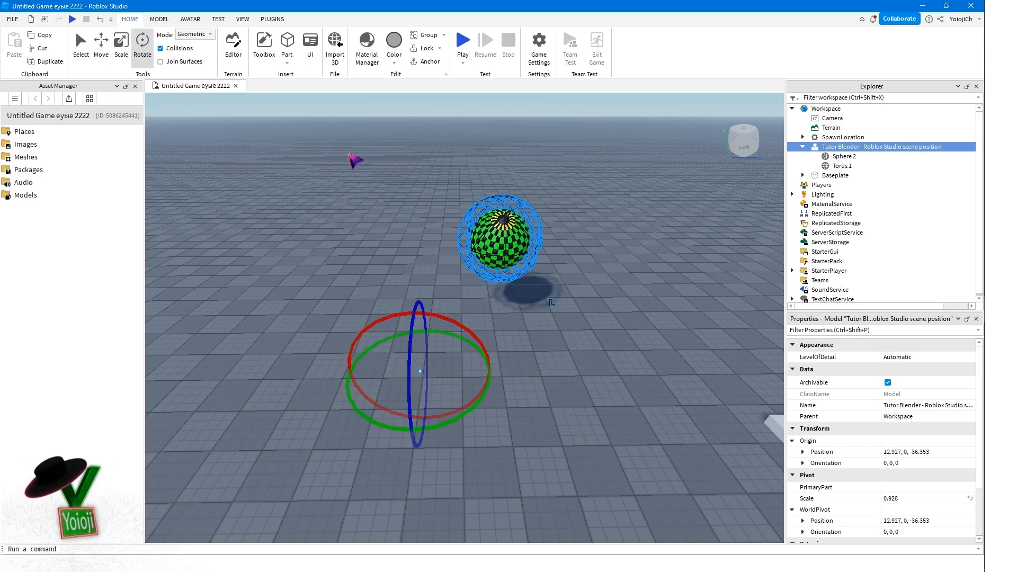
key(F5)
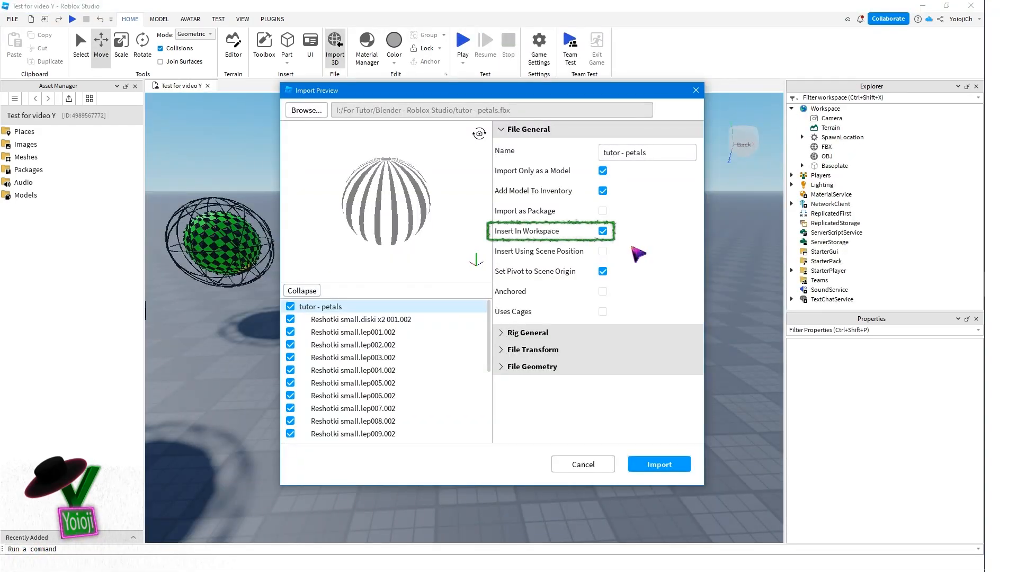
Step: Import the tutor - petals model with Insert Using Scene Position enabled after checking its file geometry, and select its first part
click(603, 252)
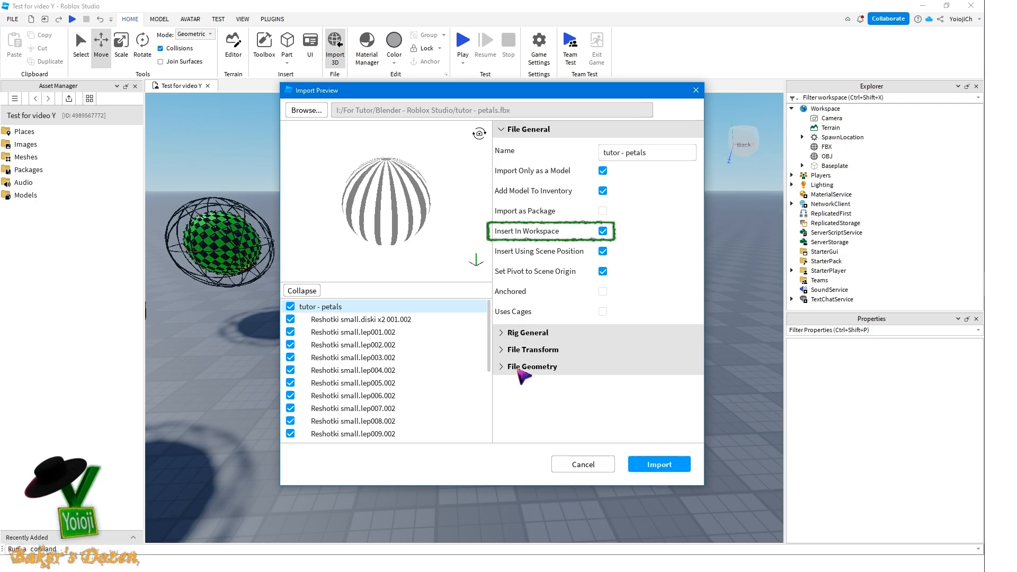
click(509, 371)
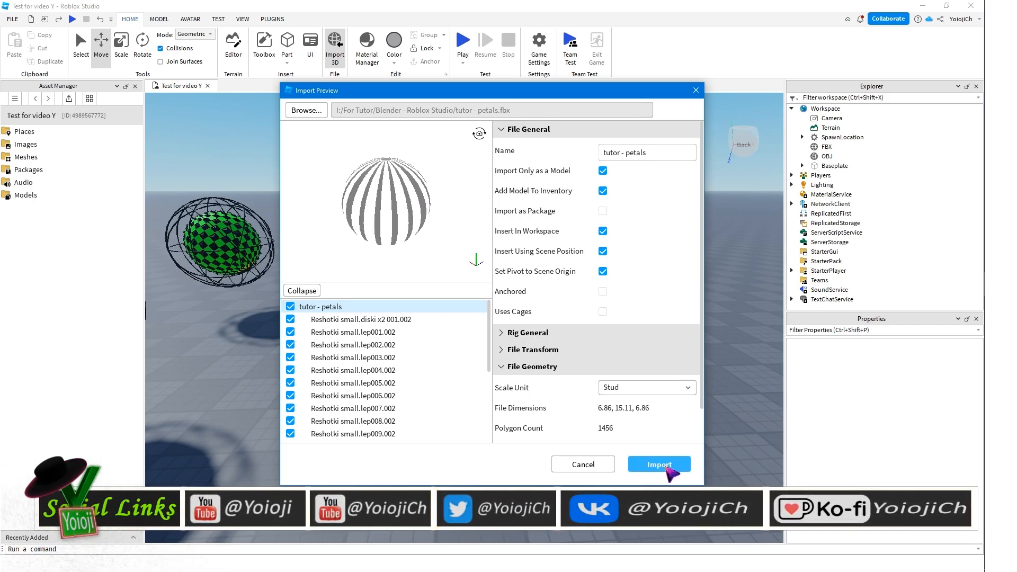
click(663, 466)
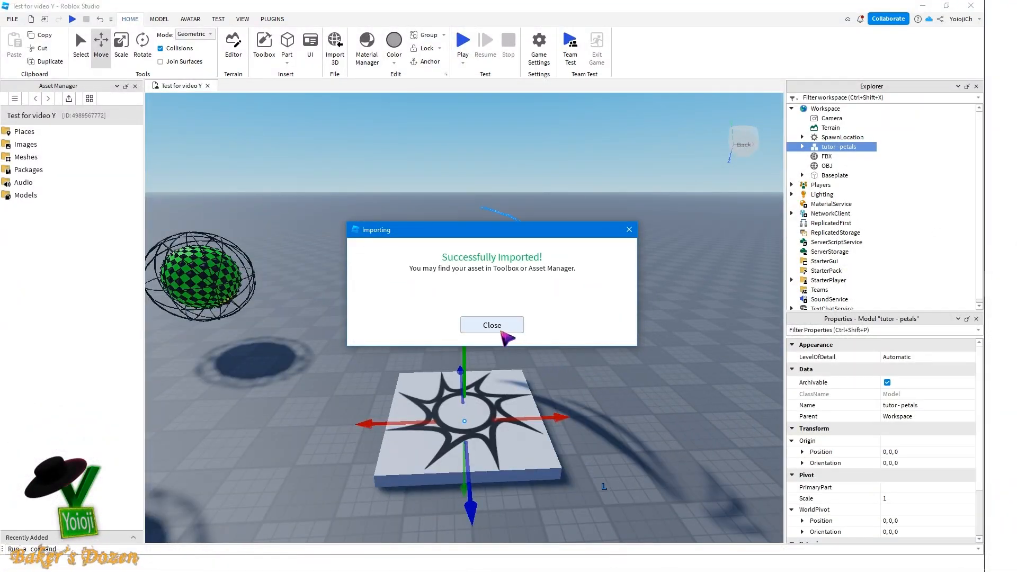
click(506, 324)
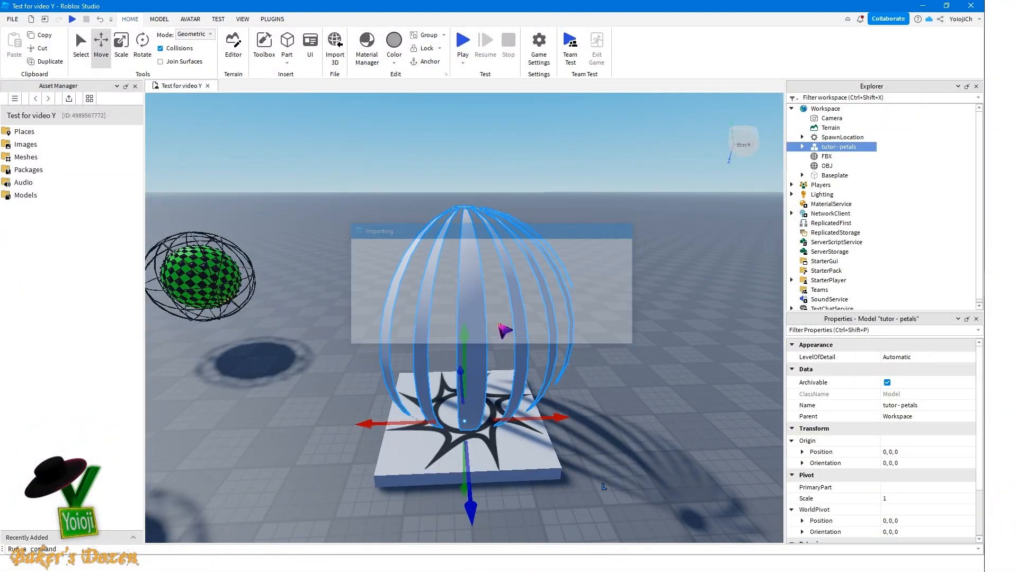
click(803, 146)
click(847, 156)
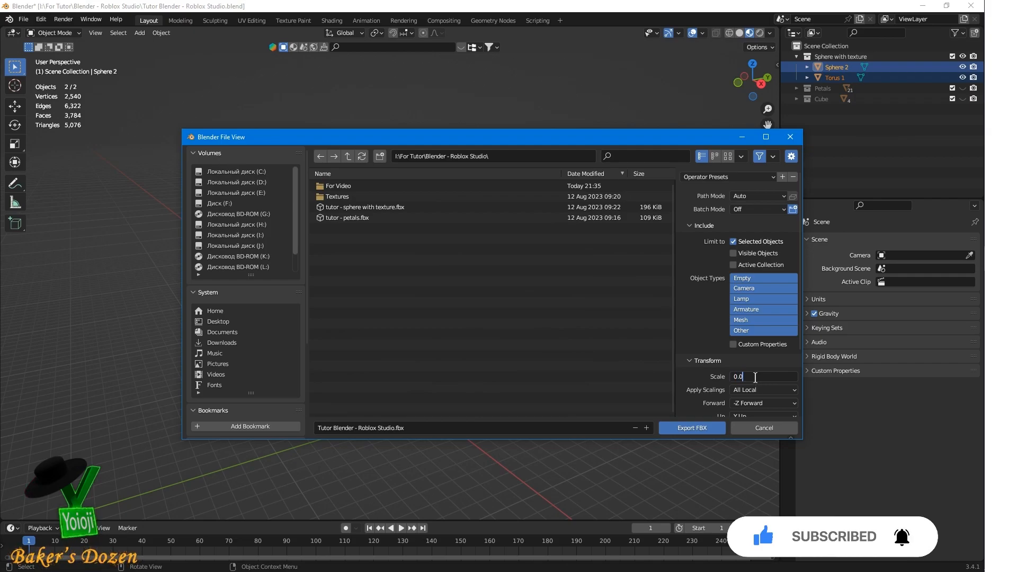
Step: In Blender's FBX export settings for the selected sphere and torus, set the scale to 0.01
key(Return)
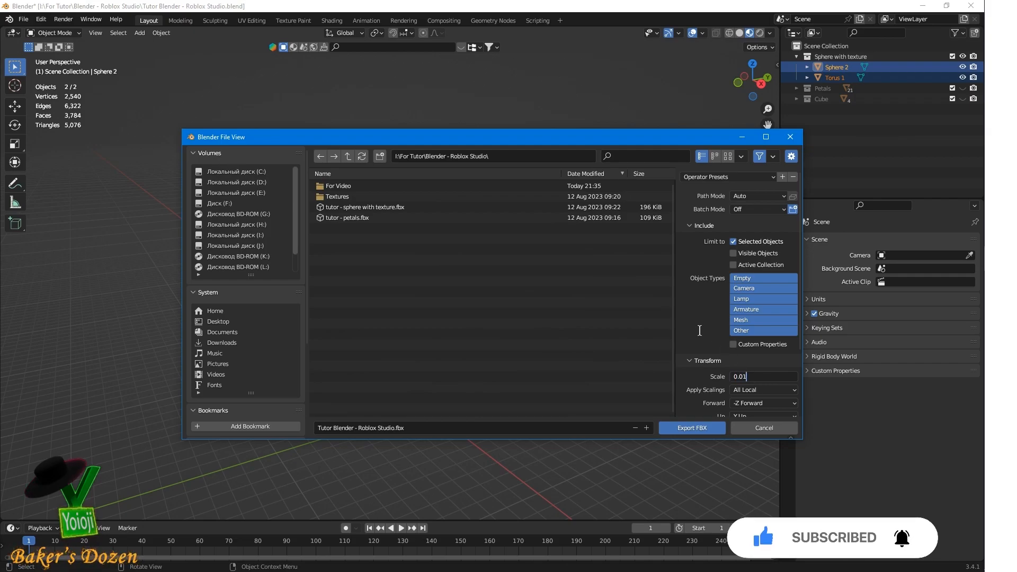
scroll(700, 329, down, 4)
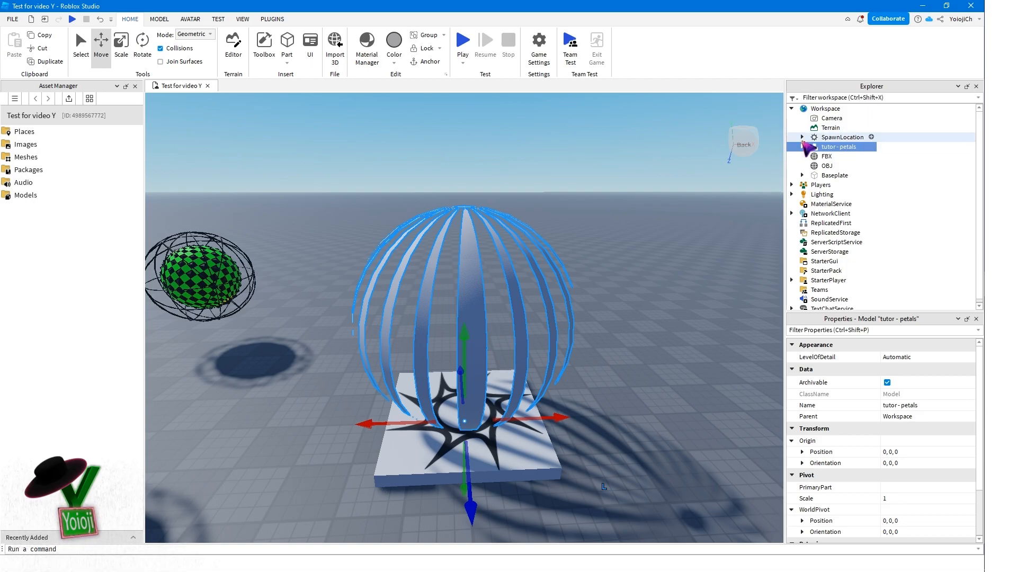
Step: Select all the mesh parts inside the tutor - petals model and enable DoubleSided for them
click(802, 146)
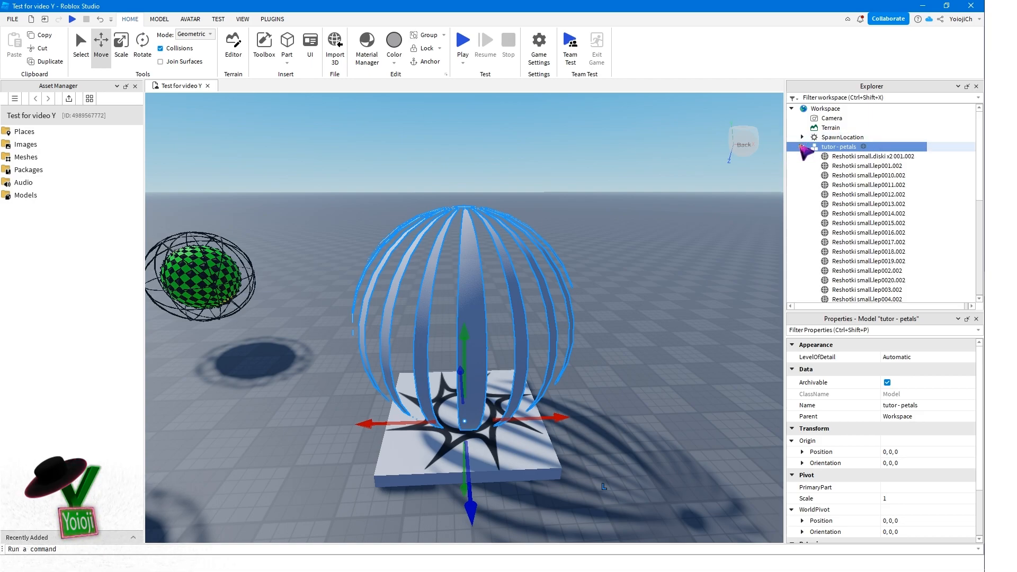
click(841, 157)
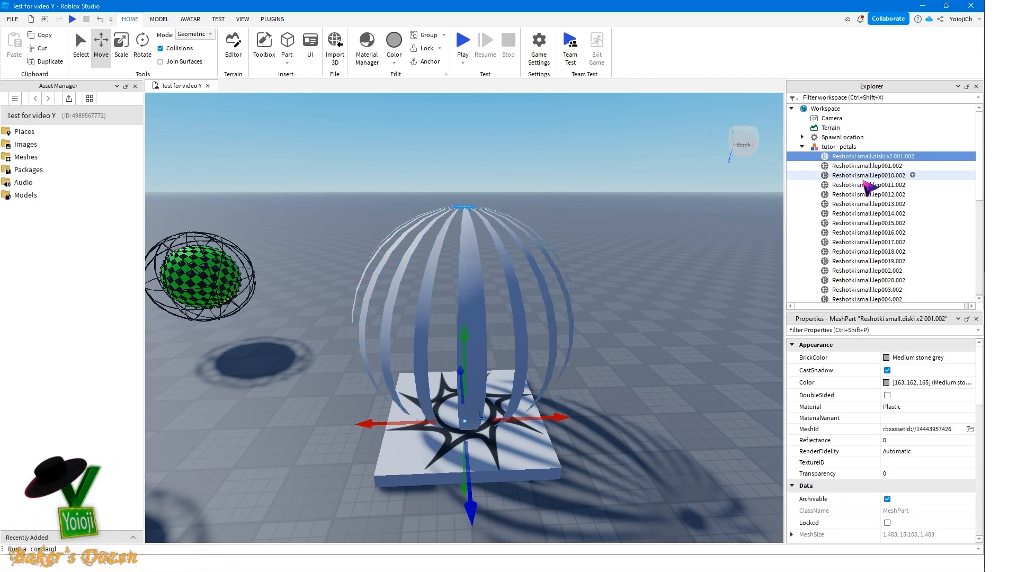
scroll(869, 212, down, 4)
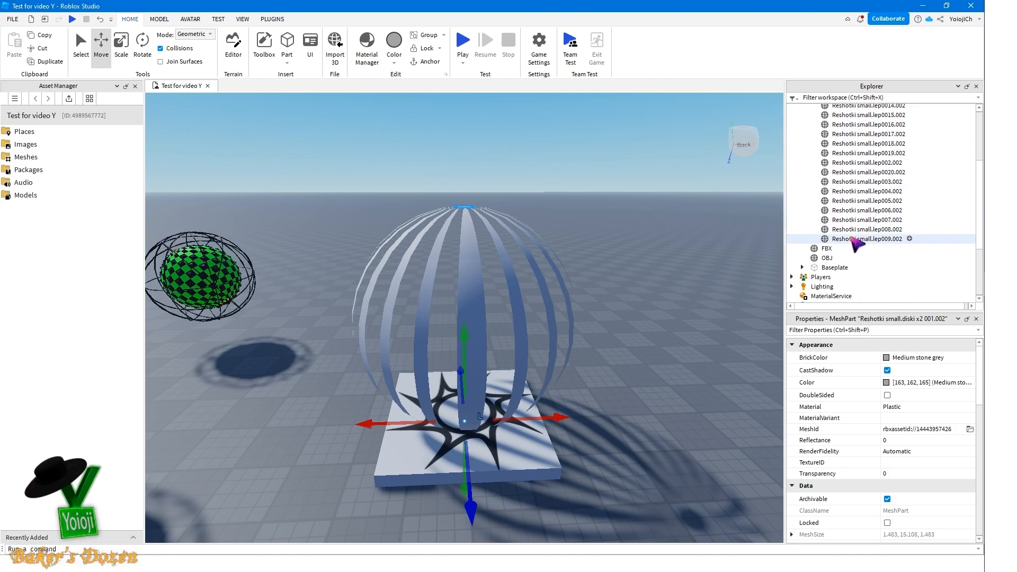
shift+click(854, 240)
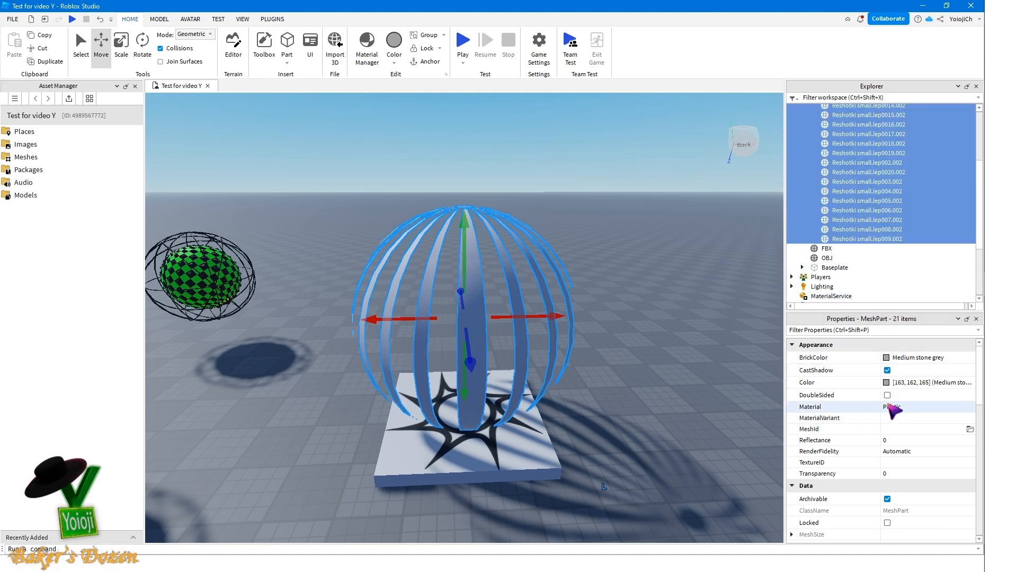
click(887, 396)
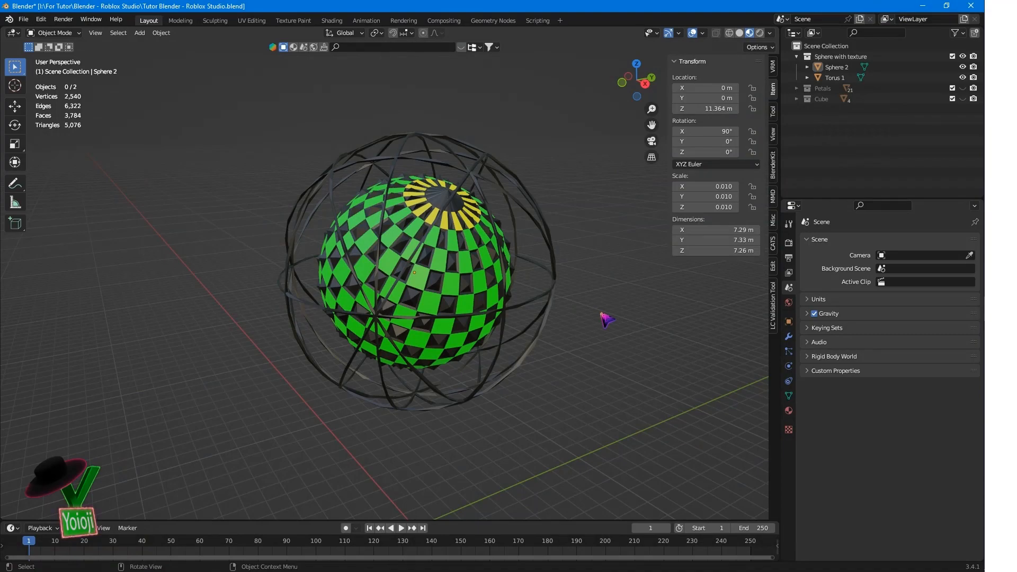
Step: In Blender, show the Face Orientation overlay and enter Edit Mode on Sphere 2
click(703, 33)
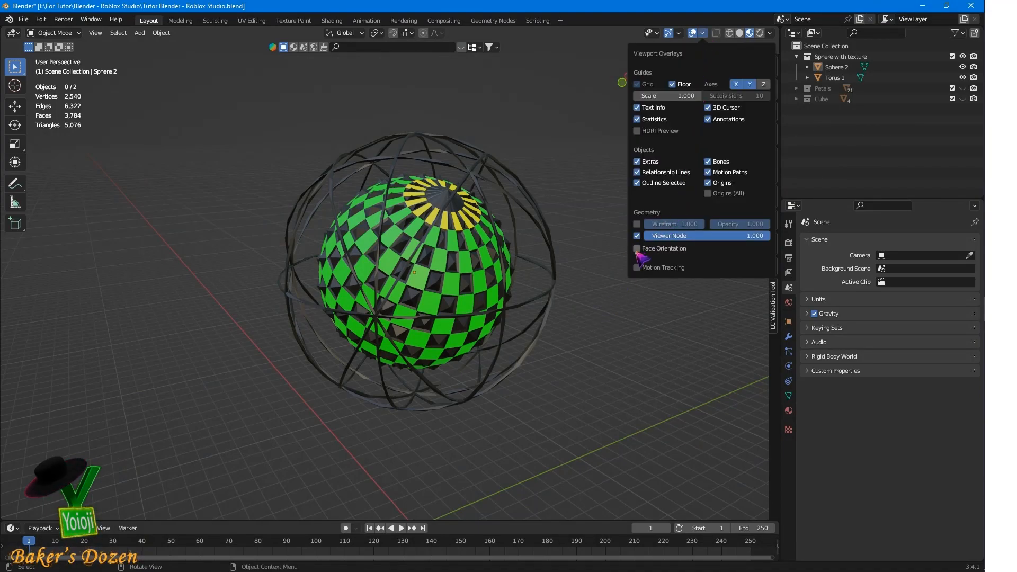
click(638, 249)
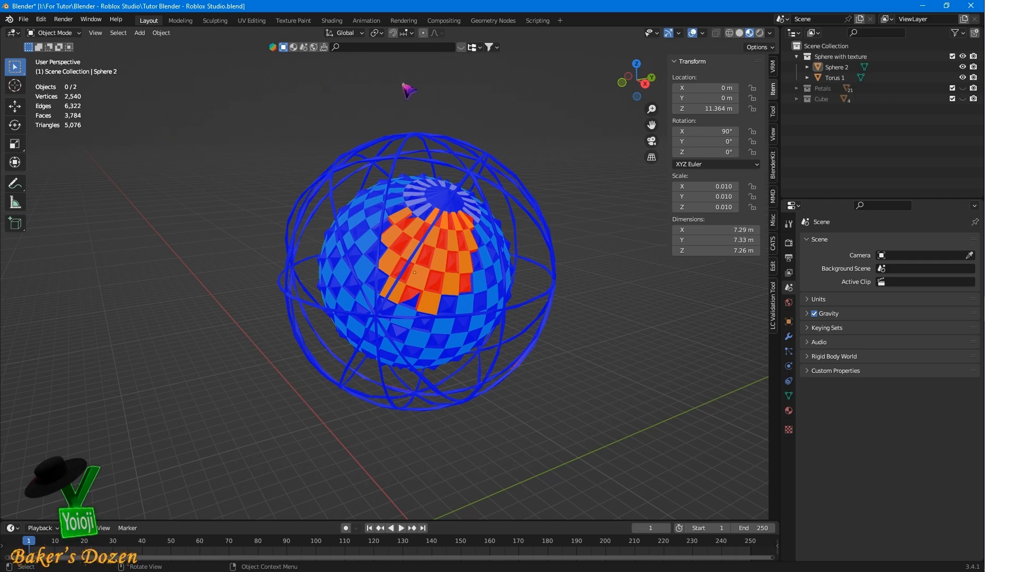
click(847, 68)
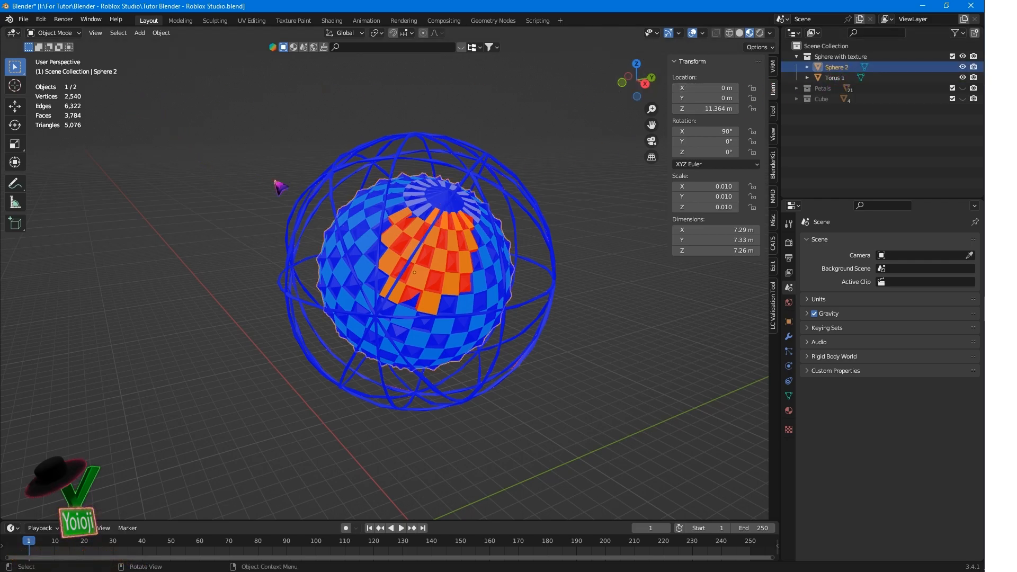
click(76, 33)
click(55, 57)
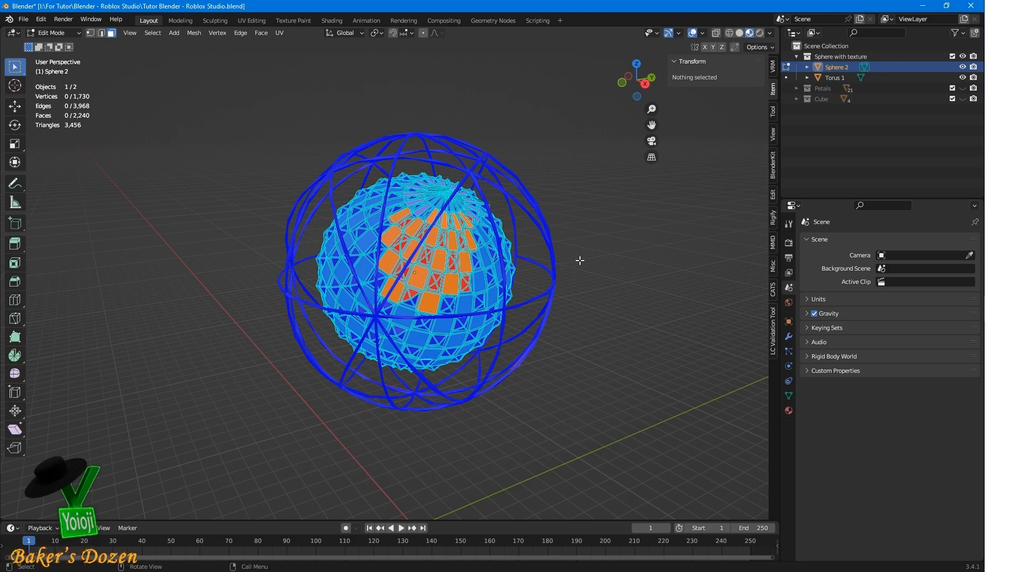
Step: Try selecting the whole sphere mesh, and pick individual reversed faces in face selection mode
key(a)
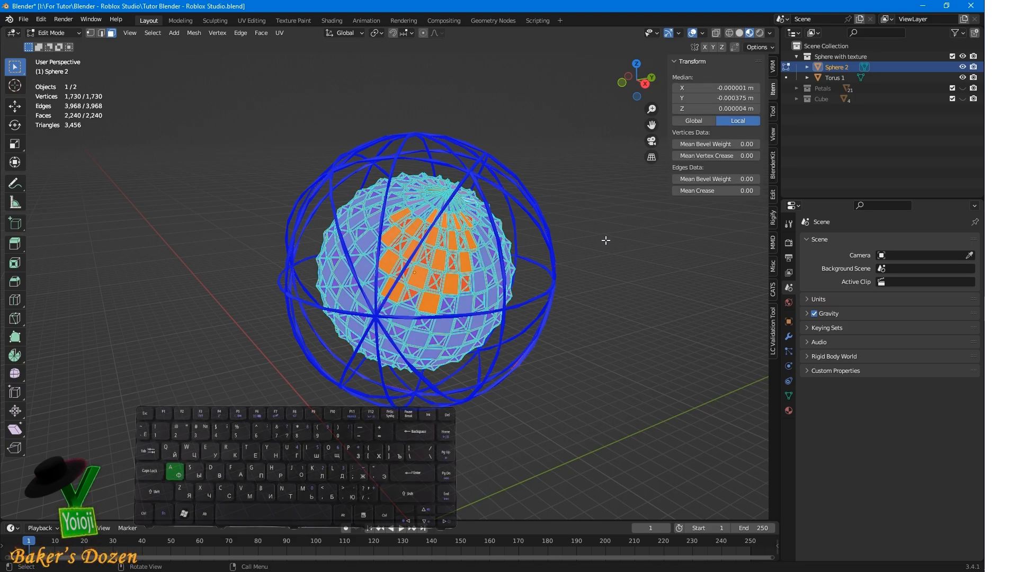
key(1)
key(n)
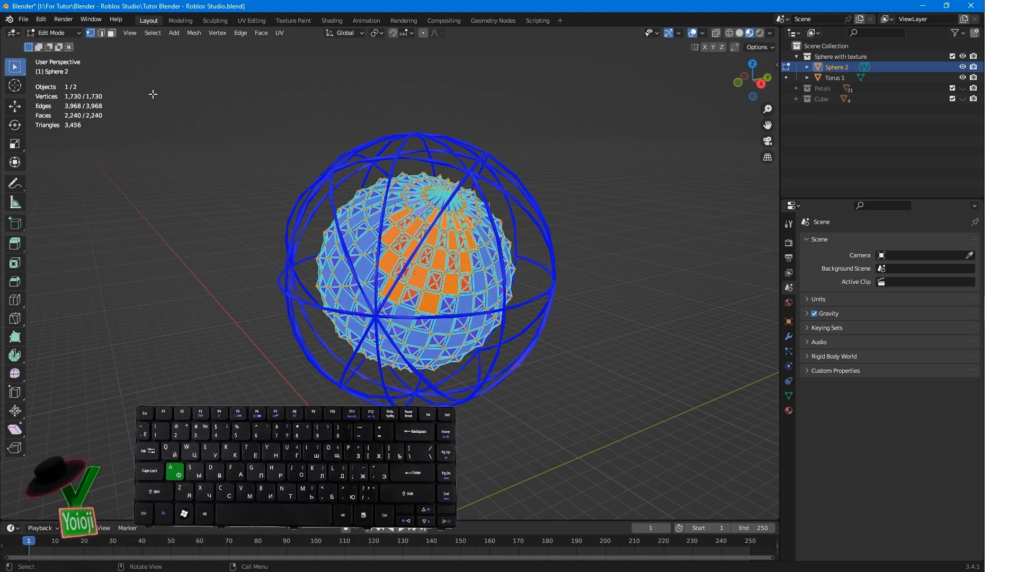
click(112, 33)
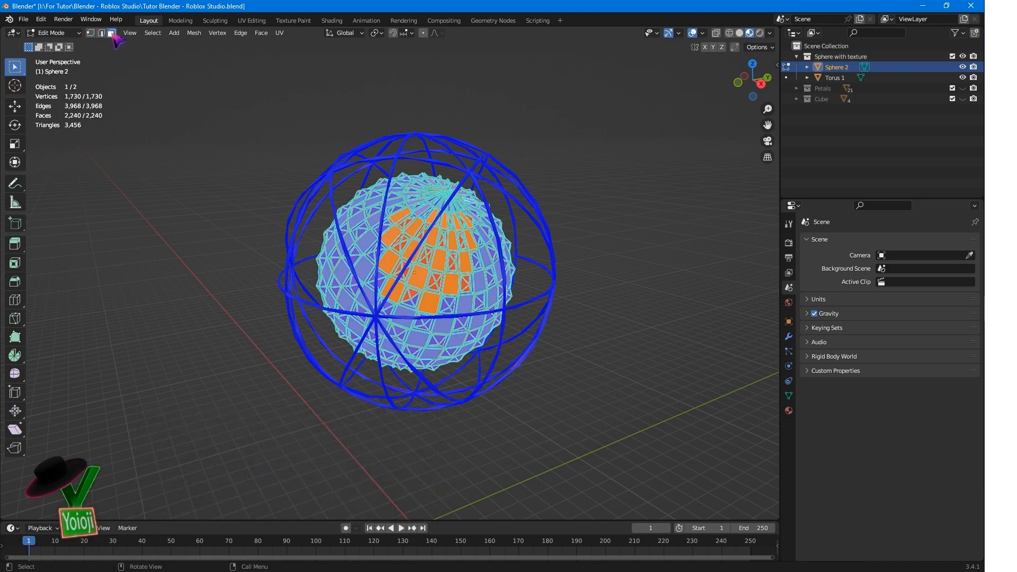
click(421, 276)
shift+click(433, 301)
shift+click(433, 286)
shift+click(439, 267)
Step: Recalculate the normals of all the sphere's faces to the outside and return to Object Mode
click(614, 203)
key(a)
key(shift+n)
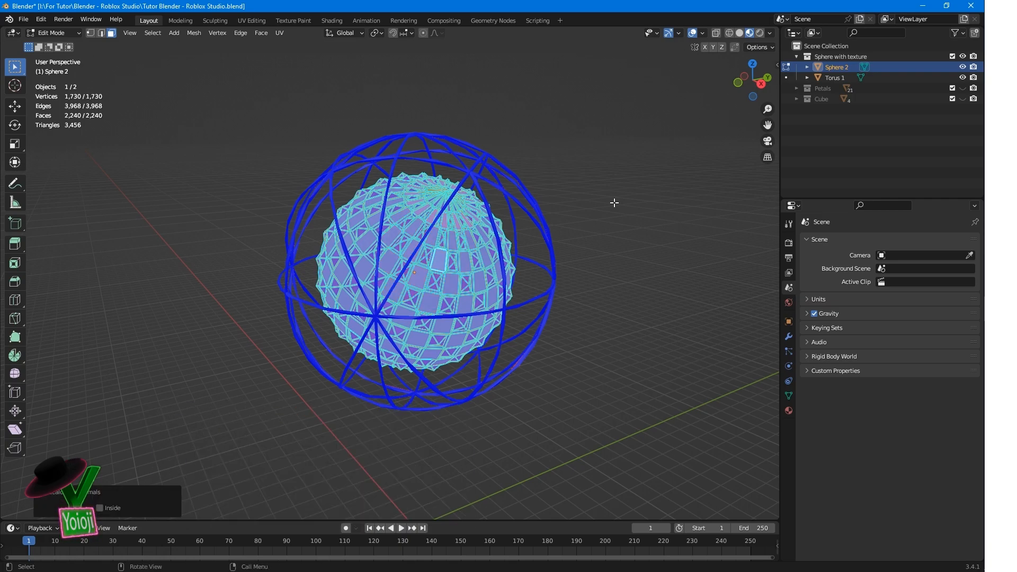
click(615, 203)
click(53, 33)
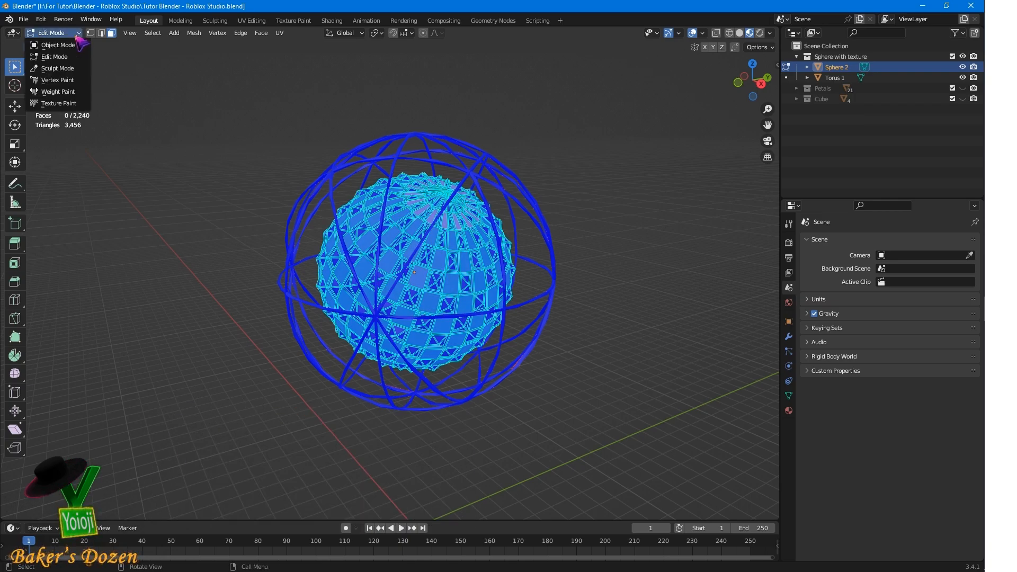
click(58, 41)
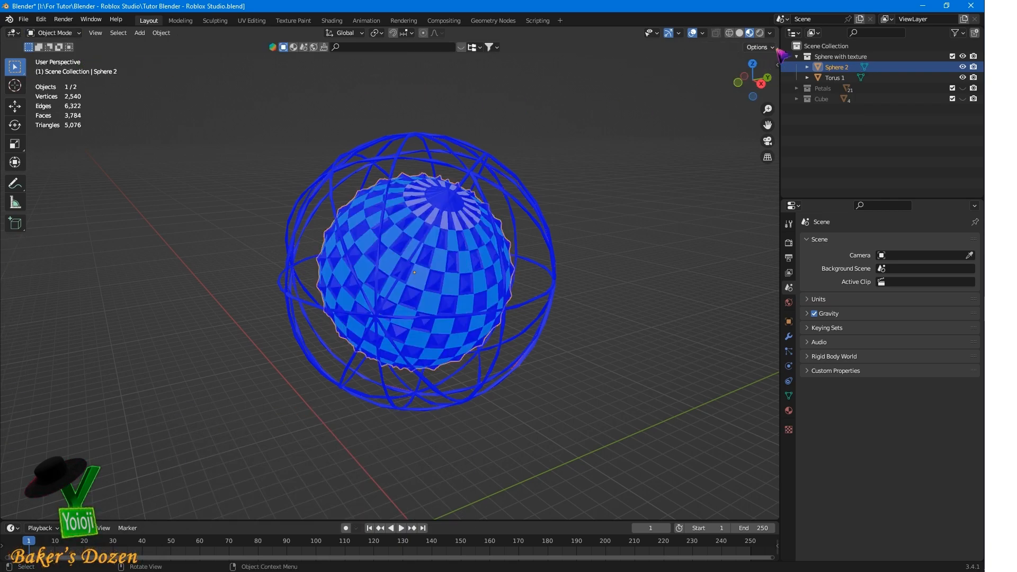
Step: Turn off the Face Orientation overlay and open the FBX export for Sphere 2 and Torus 1 together
click(702, 33)
click(661, 248)
ctrl+click(833, 78)
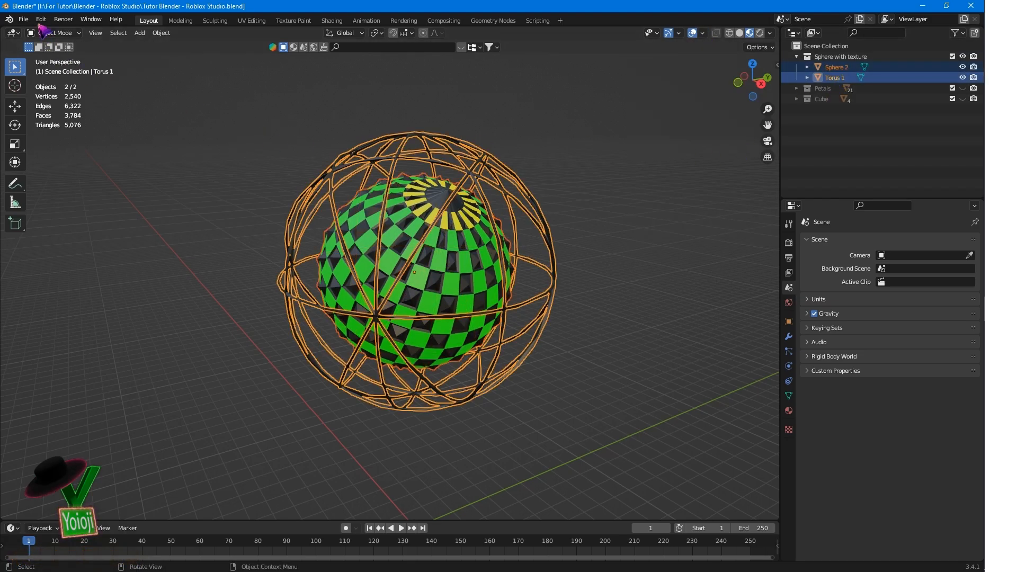
click(24, 19)
mouse_move(53, 173)
click(191, 267)
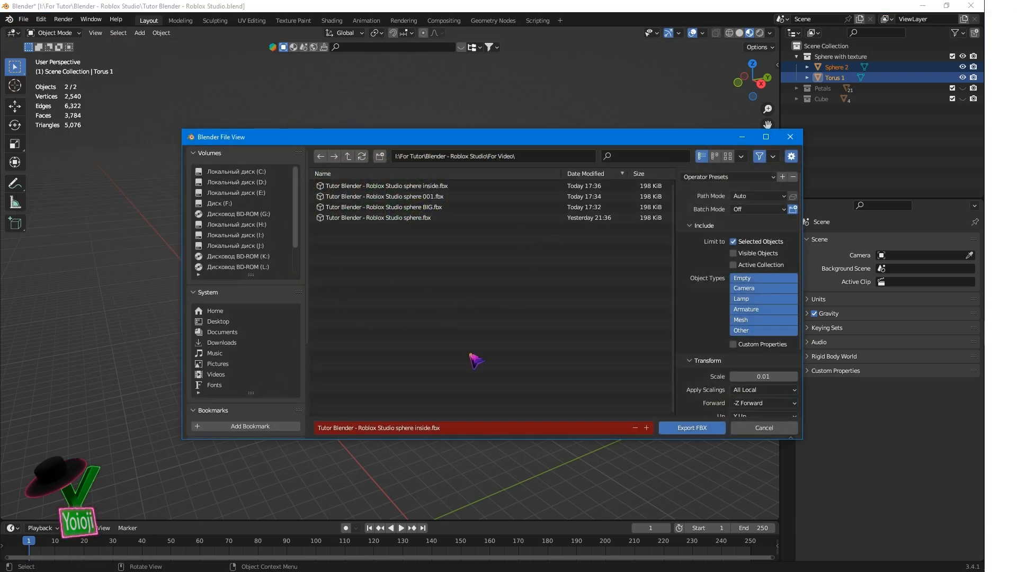